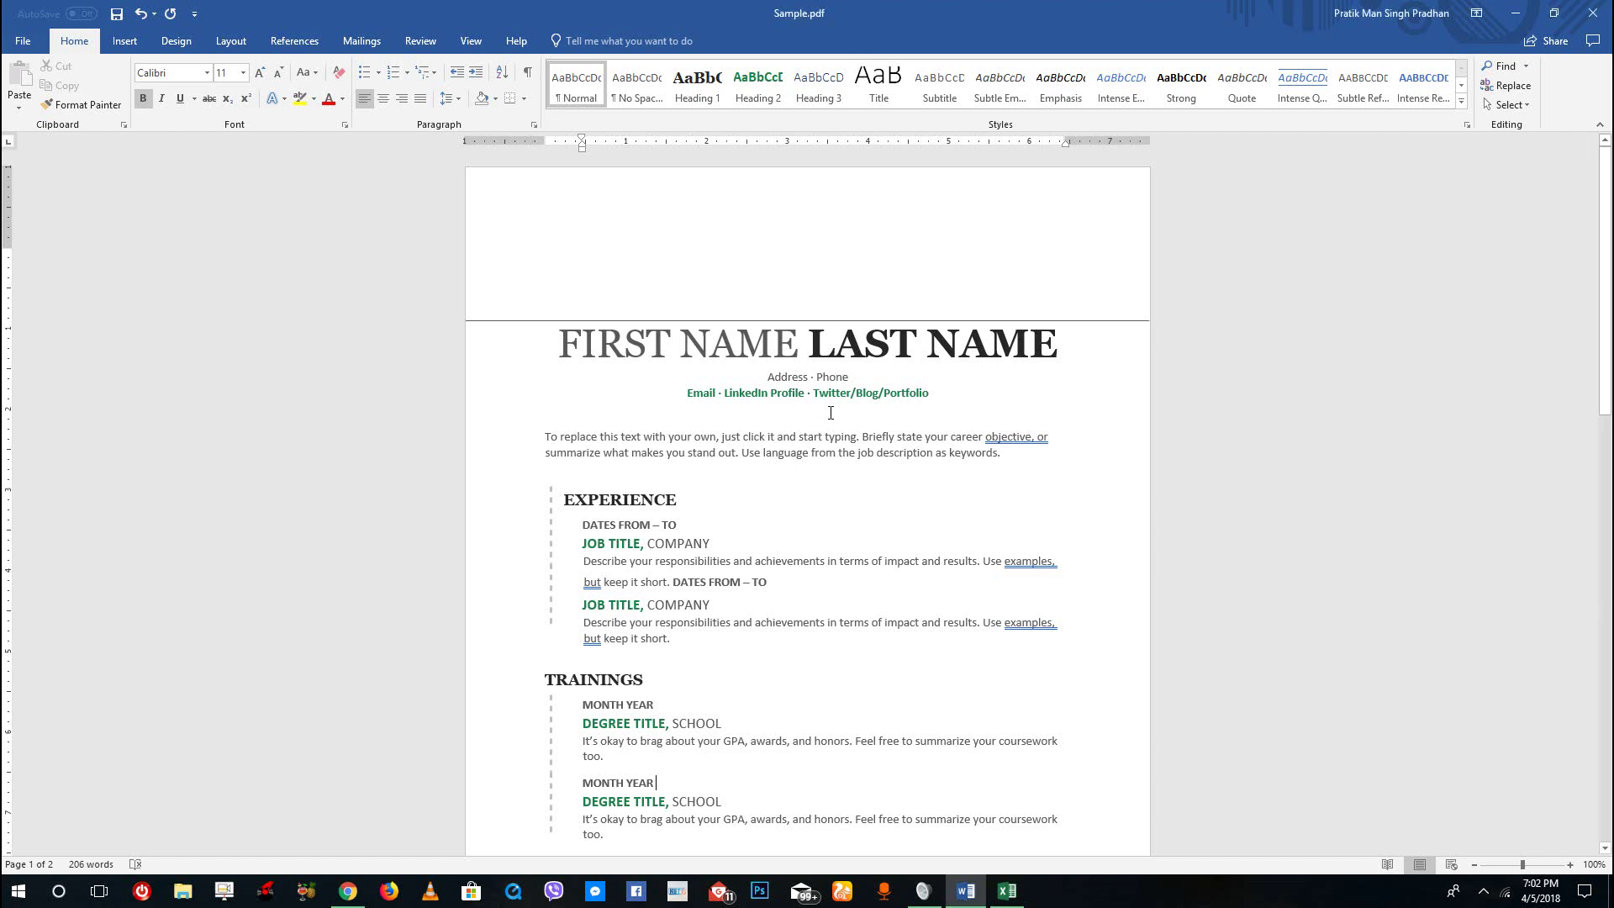
Step: Scroll down through the résumé's pages and back up to the top
scroll(828, 412, down, 15)
scroll(835, 403, up, 5)
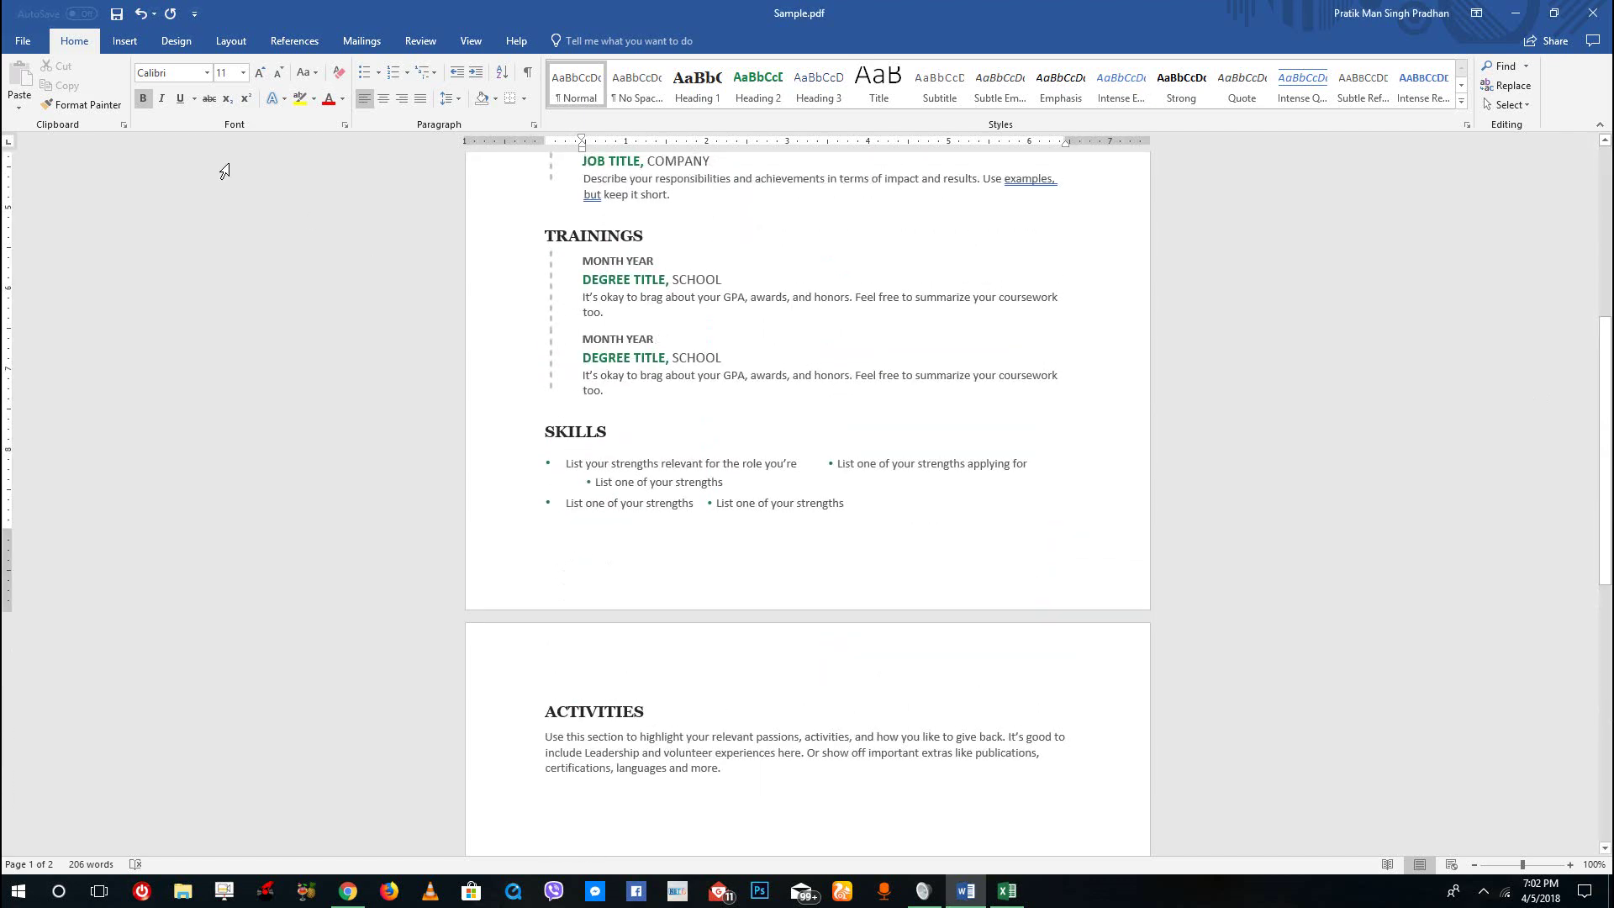
Step: Show the Print page with its preview and raise the copies count to 6
click(21, 44)
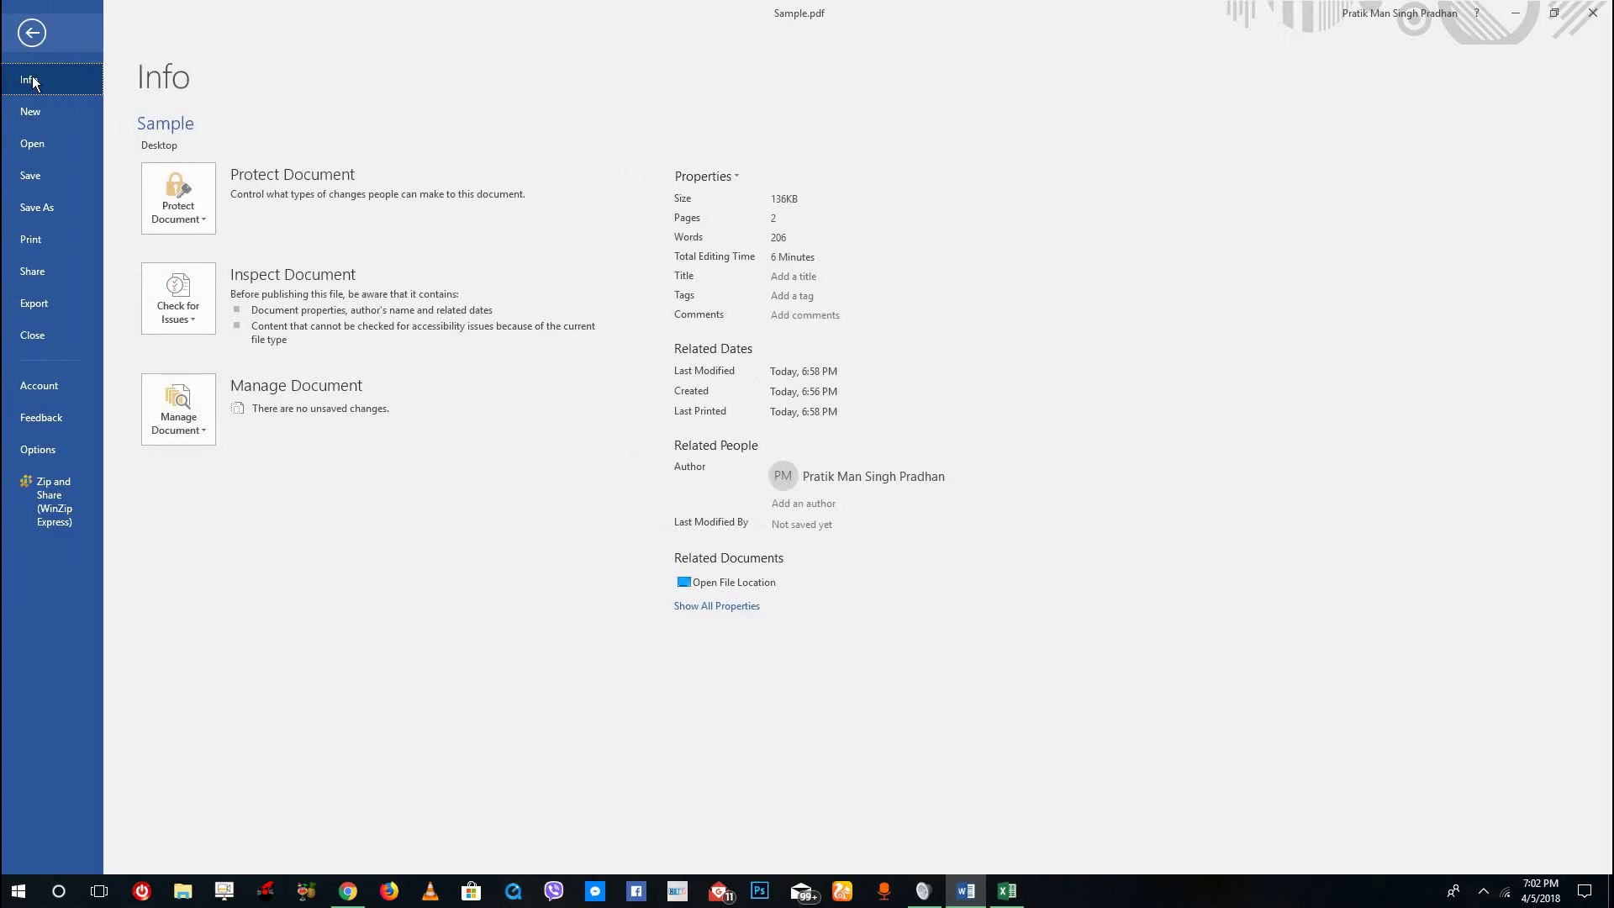
click(42, 239)
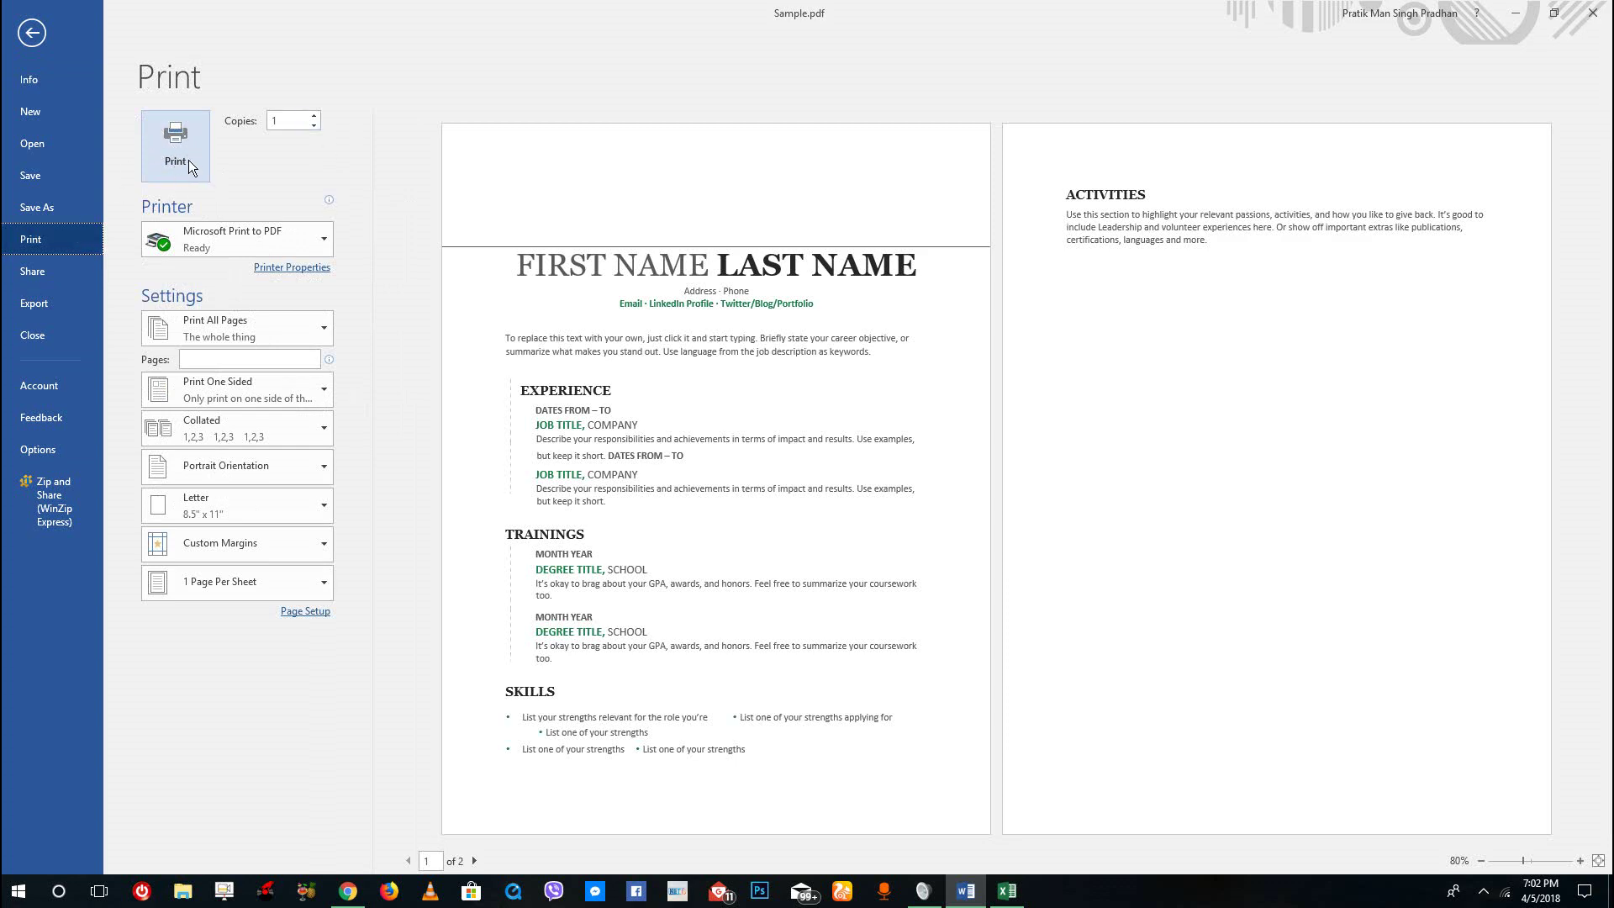
click(314, 116)
click(314, 115)
click(313, 116)
click(313, 116)
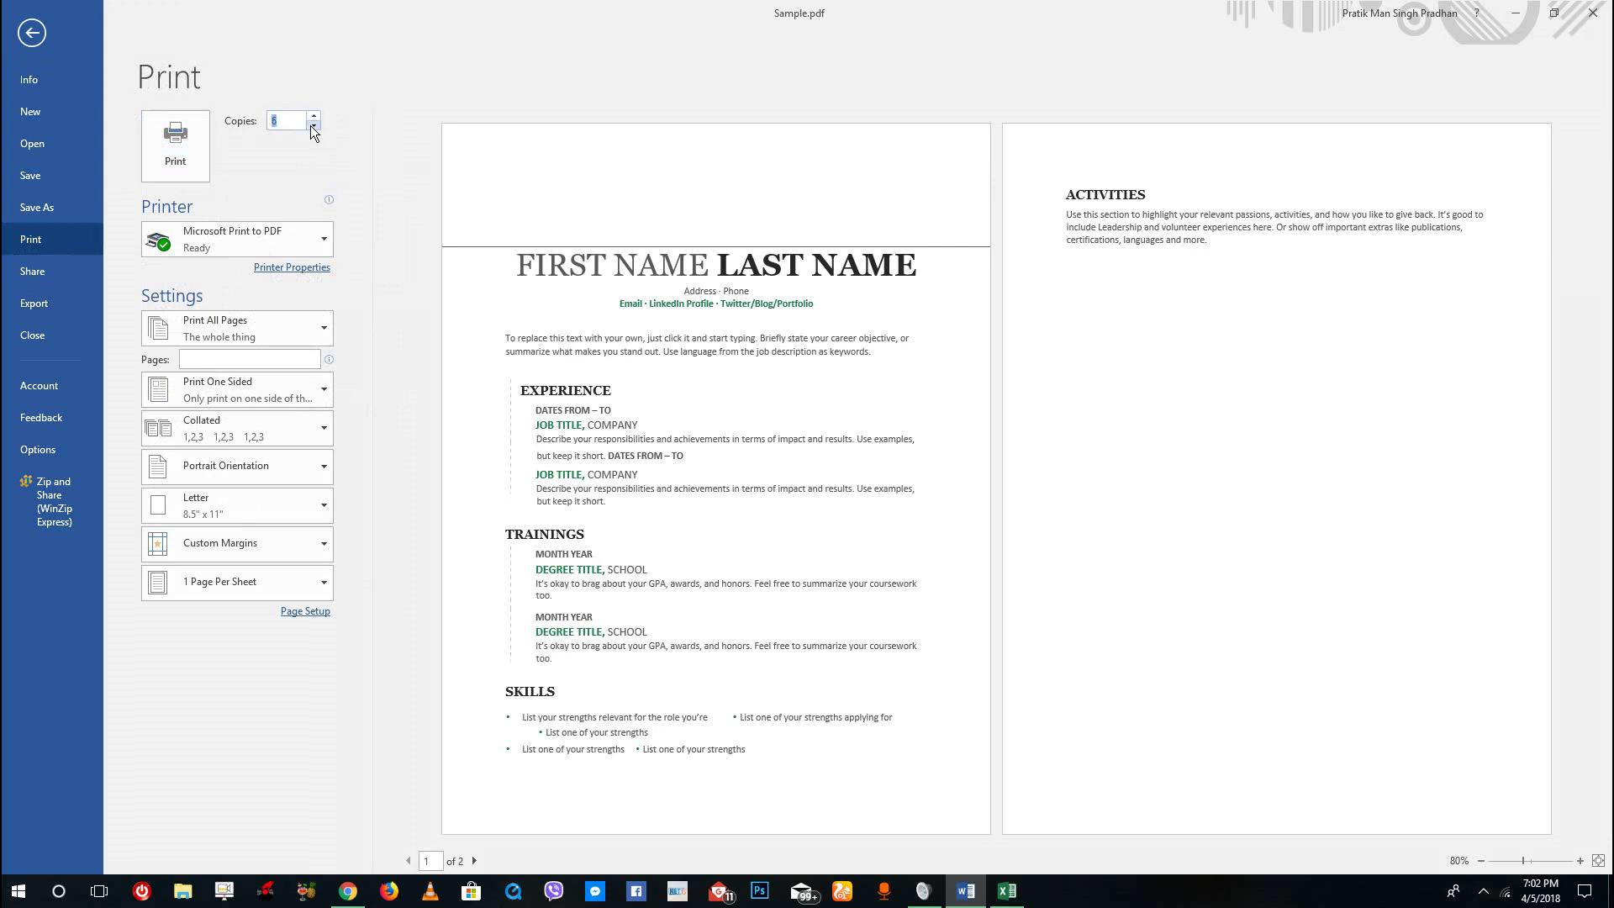
click(314, 116)
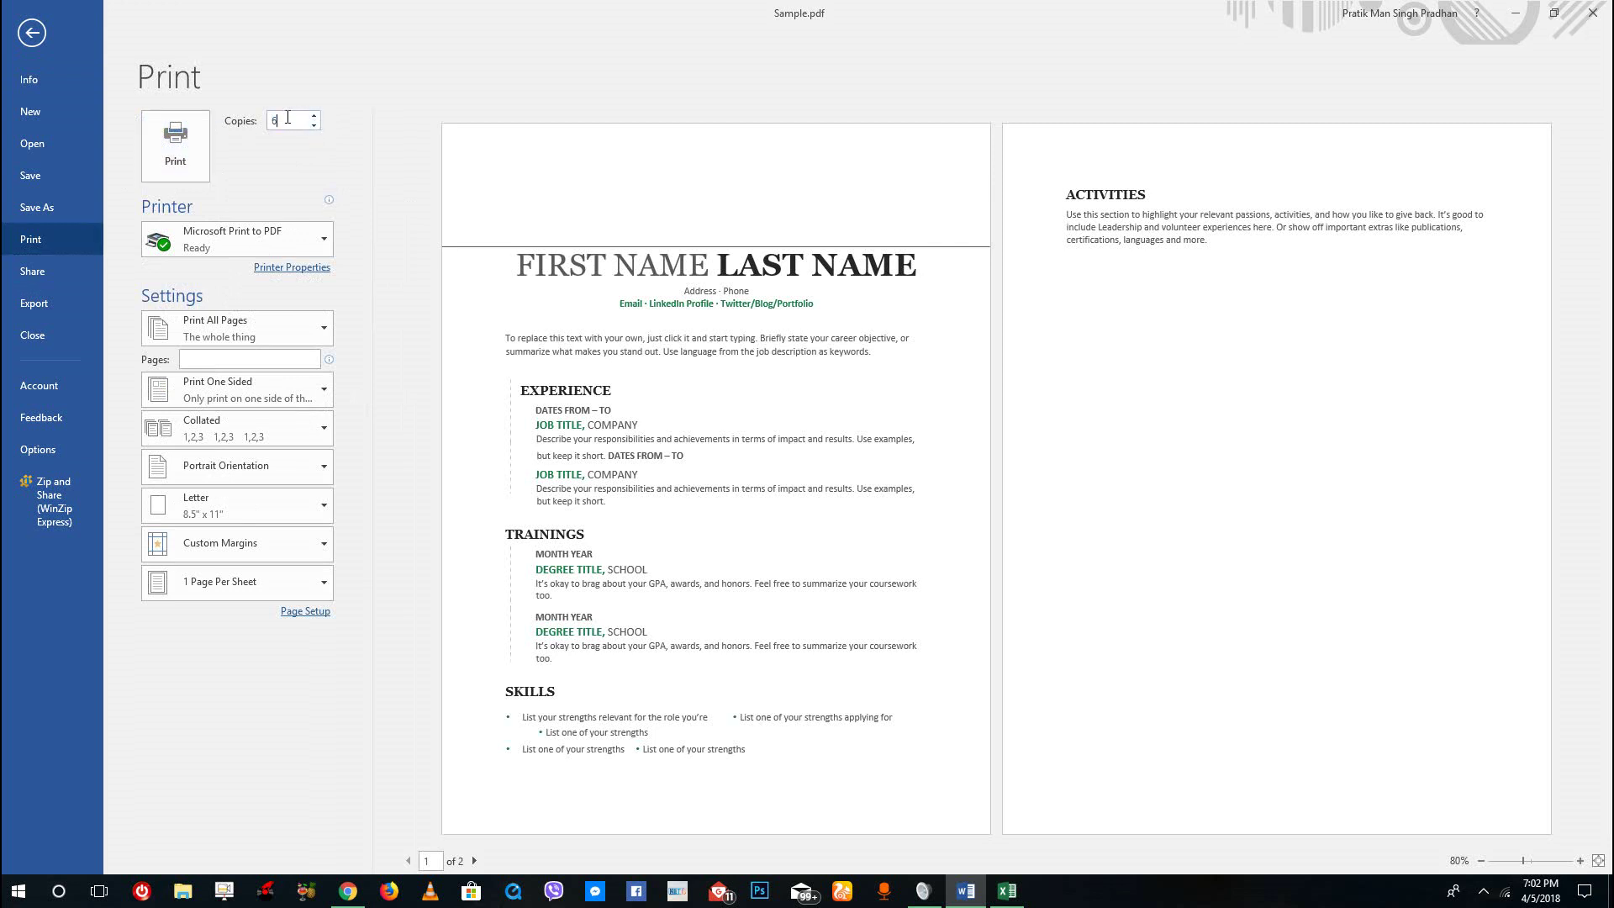
Step: Switch the printer from Send To OneNote 2016 to Microsoft XPS Document Writer
click(320, 240)
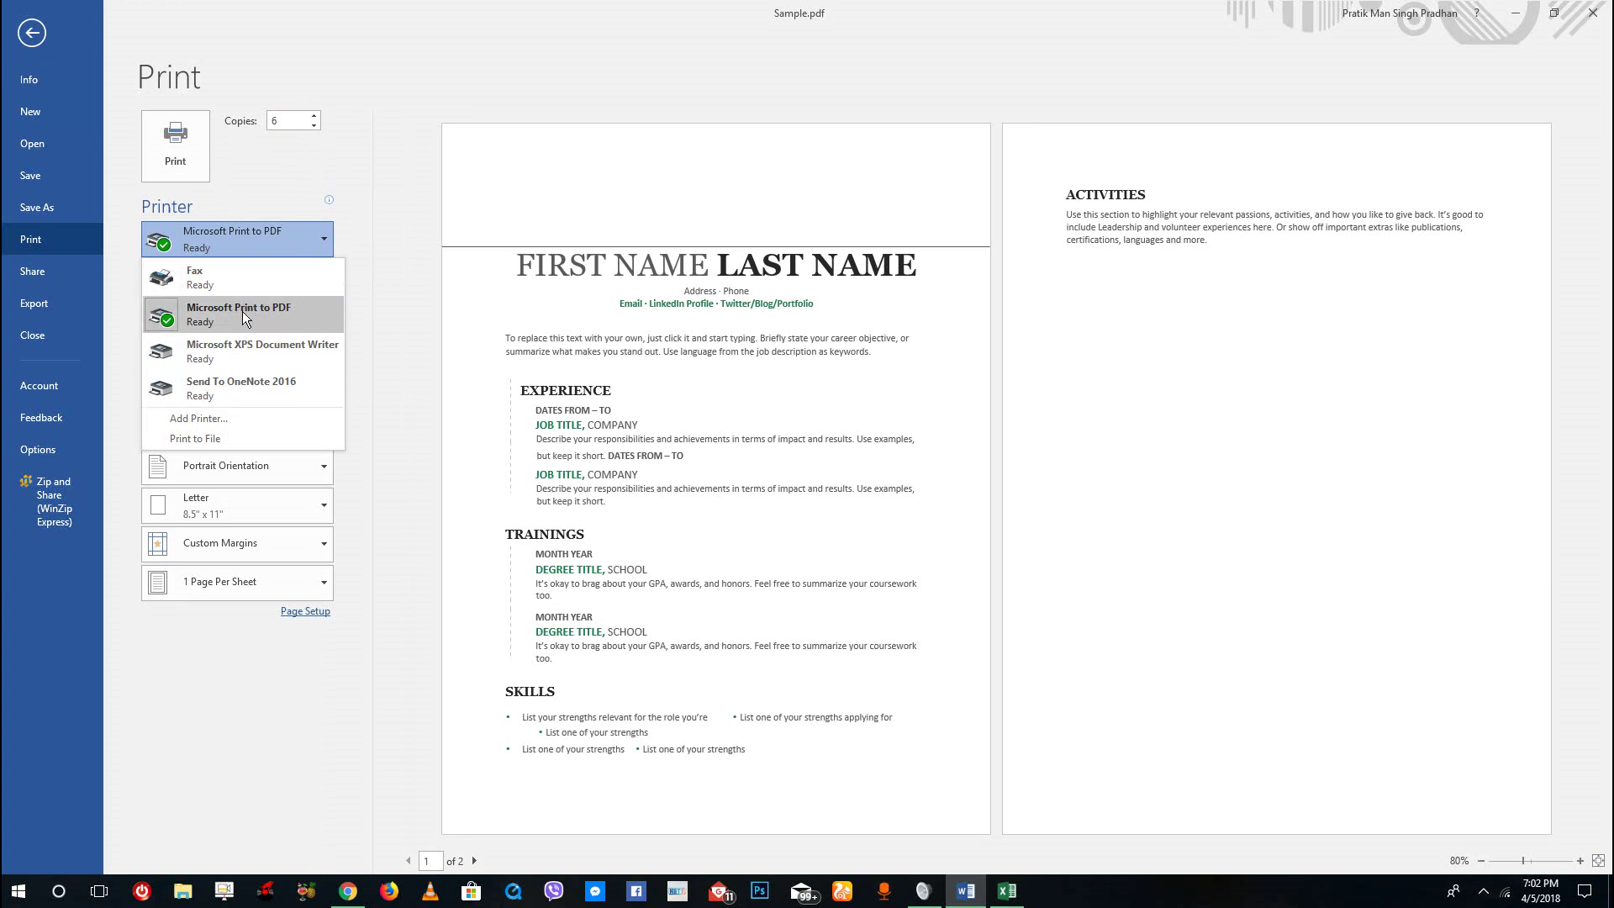
click(222, 380)
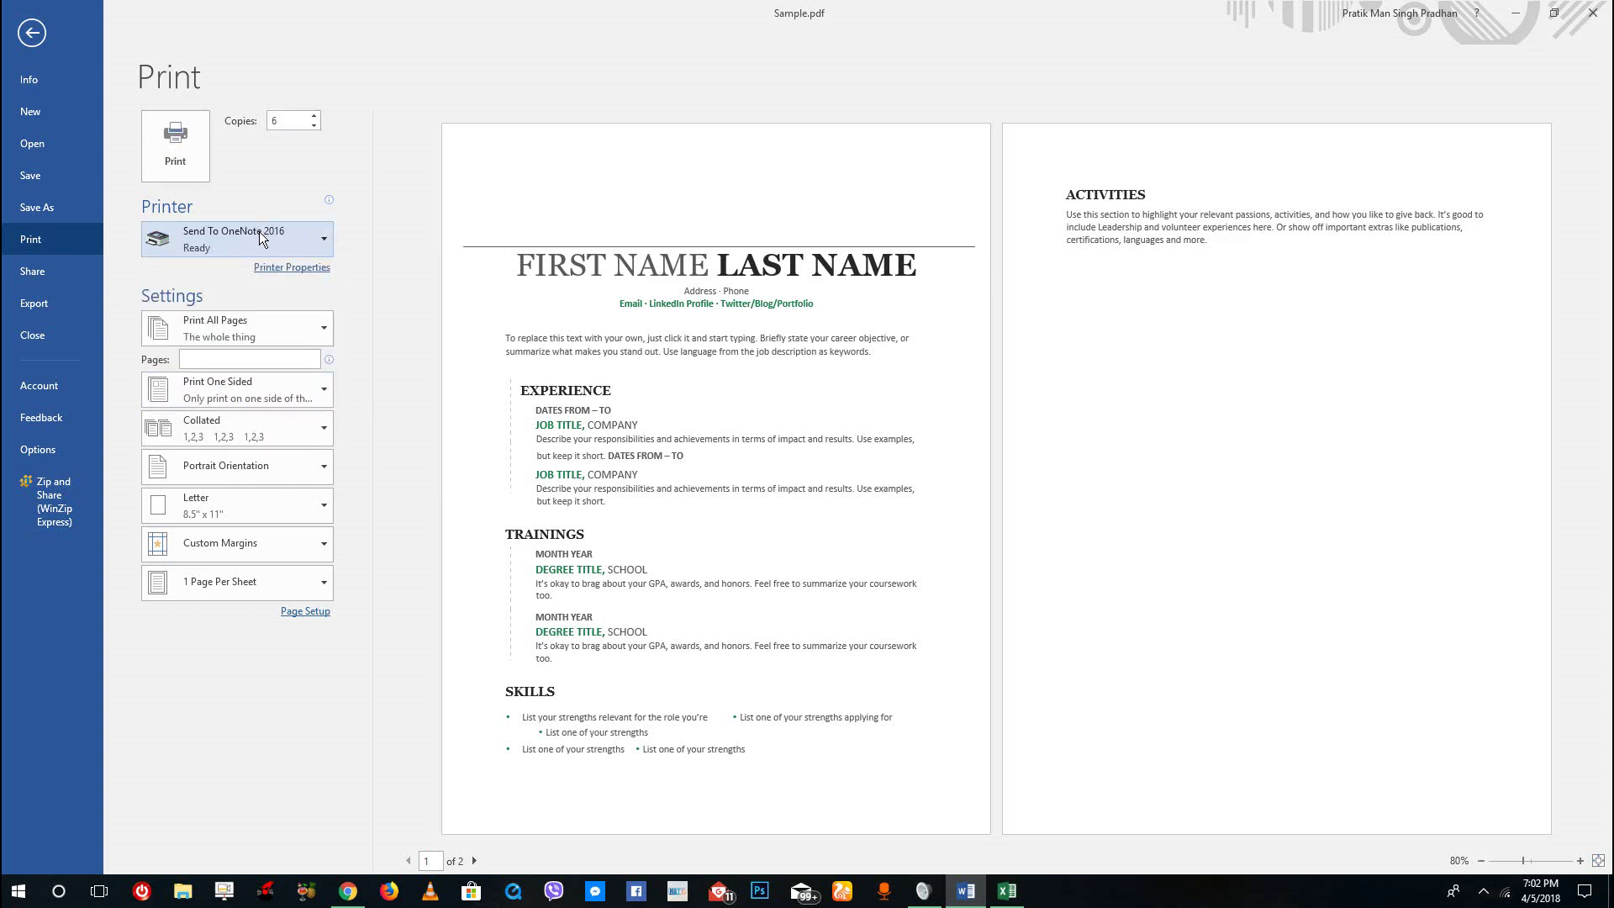
click(283, 231)
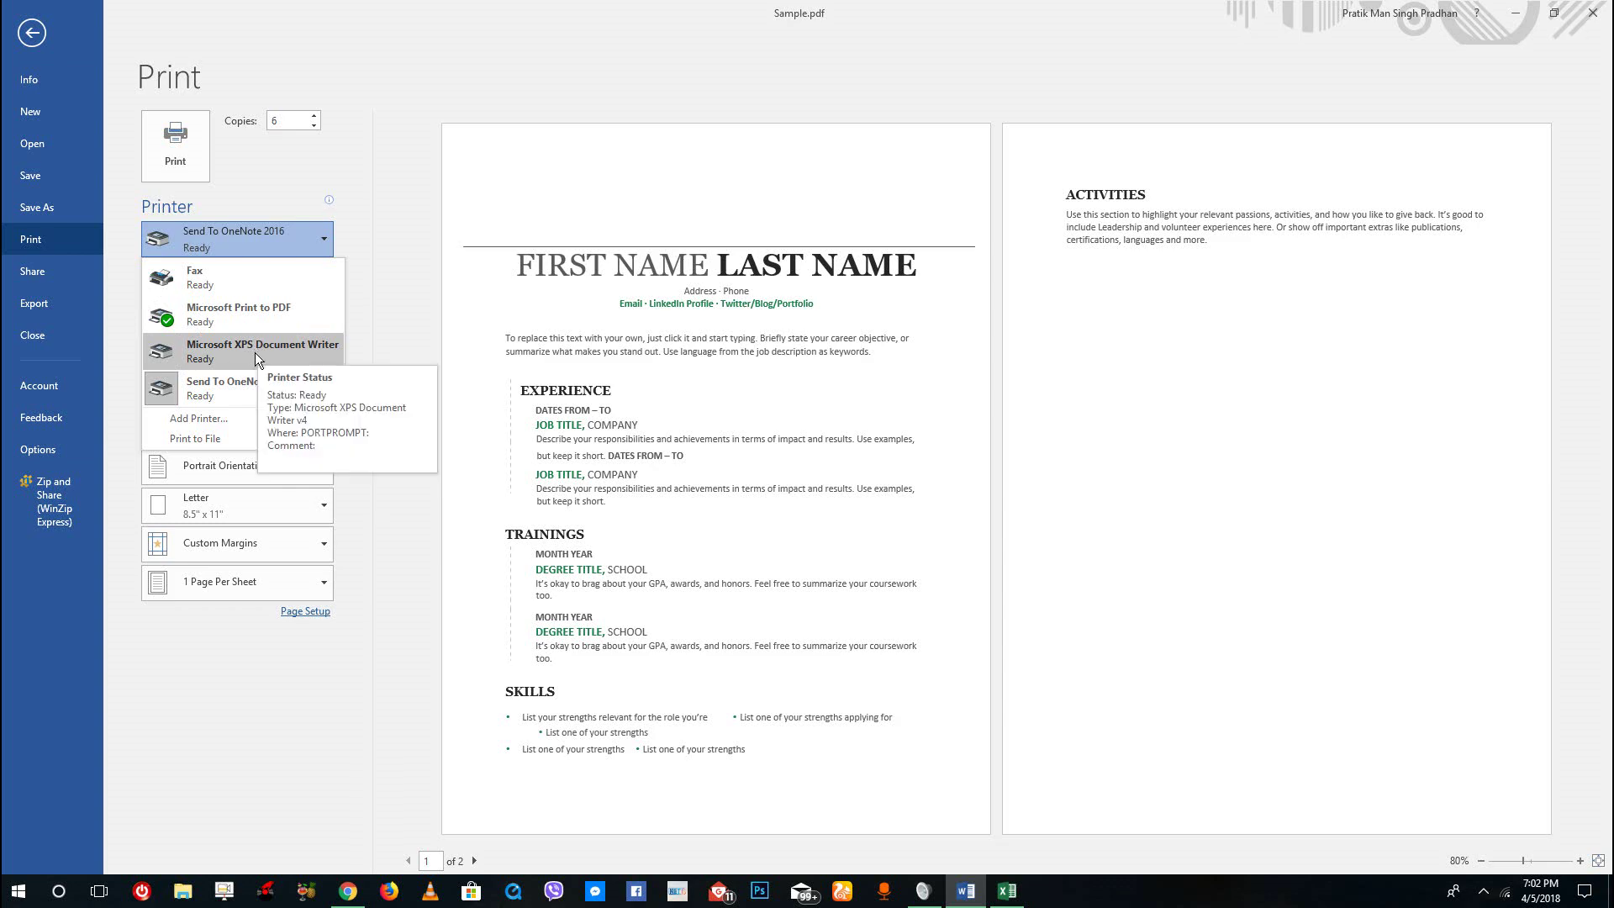
click(257, 347)
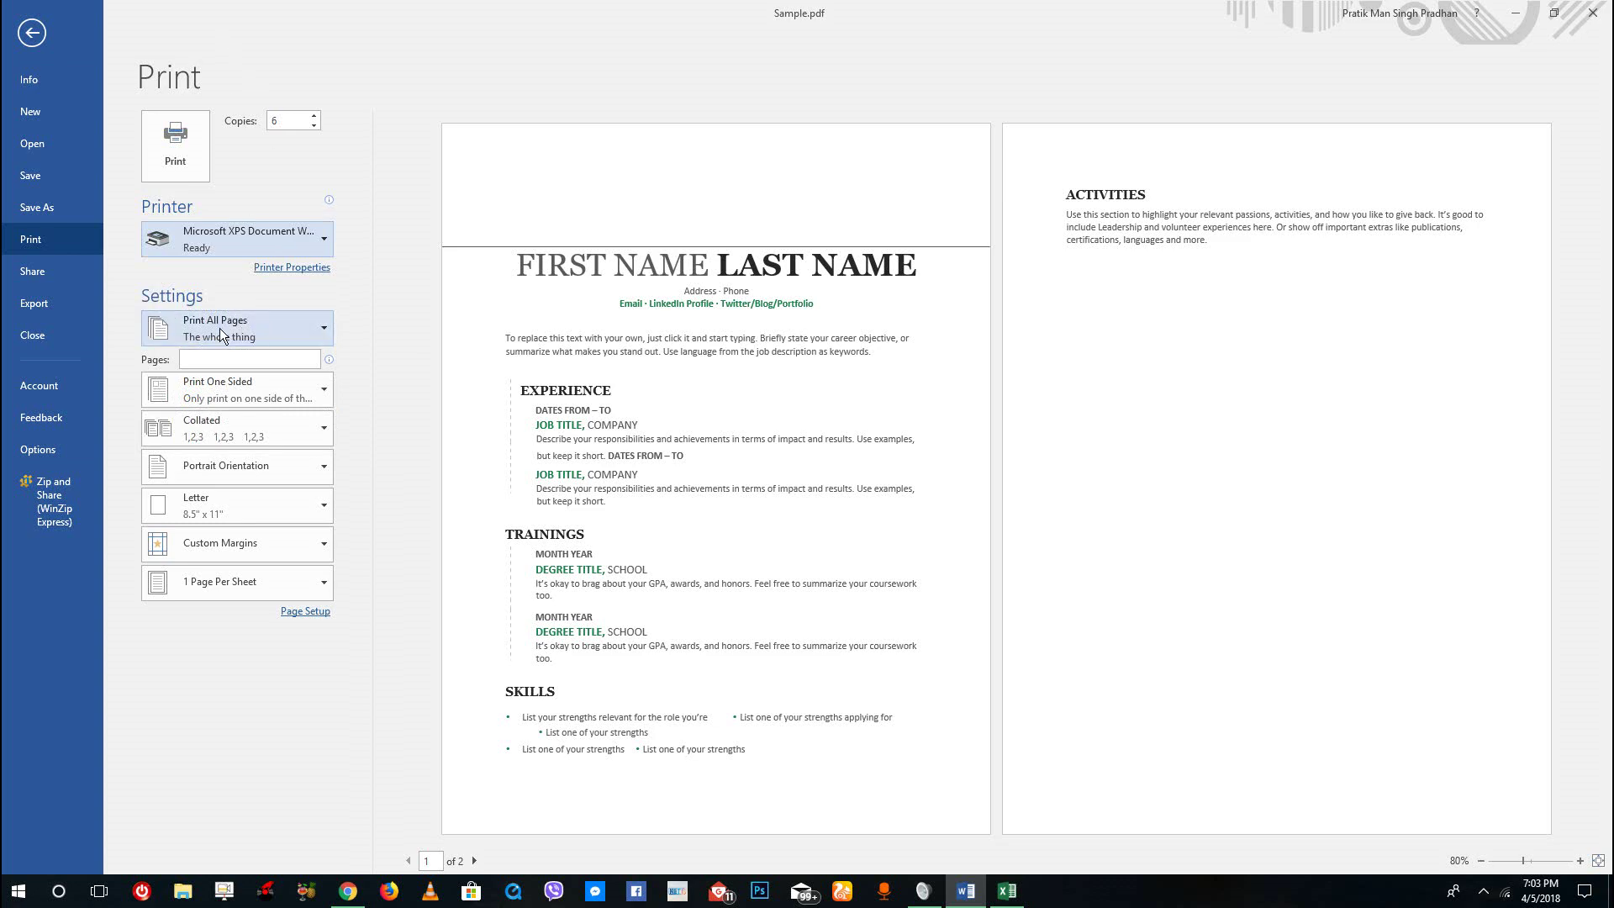
Step: Set the print range to Custom Print with 2 in the Pages box
click(244, 337)
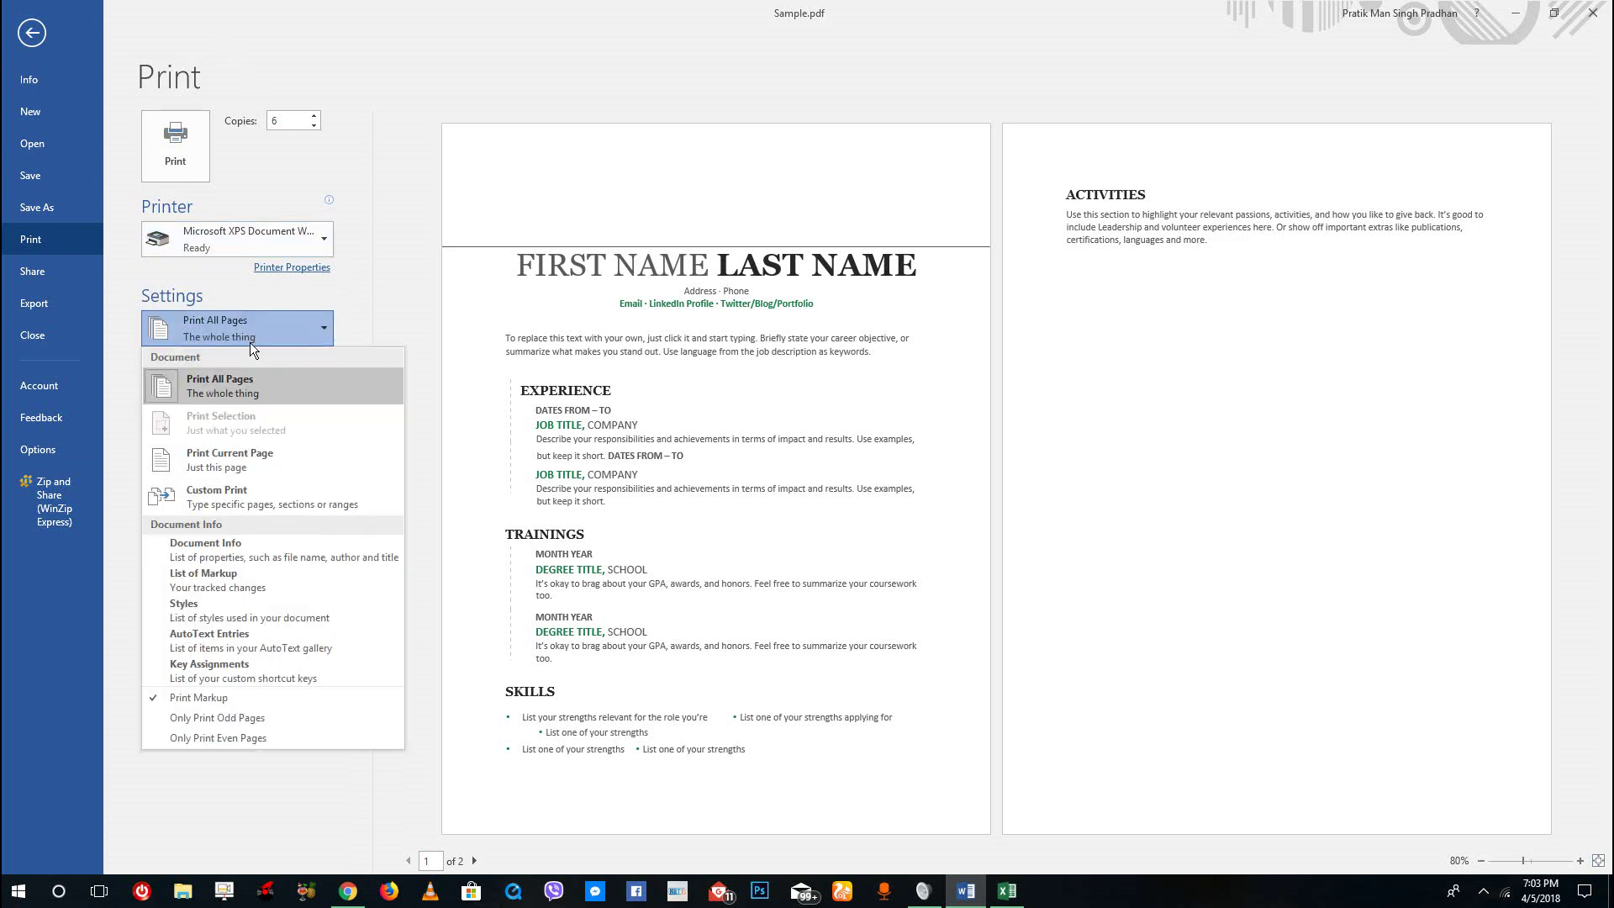
click(261, 466)
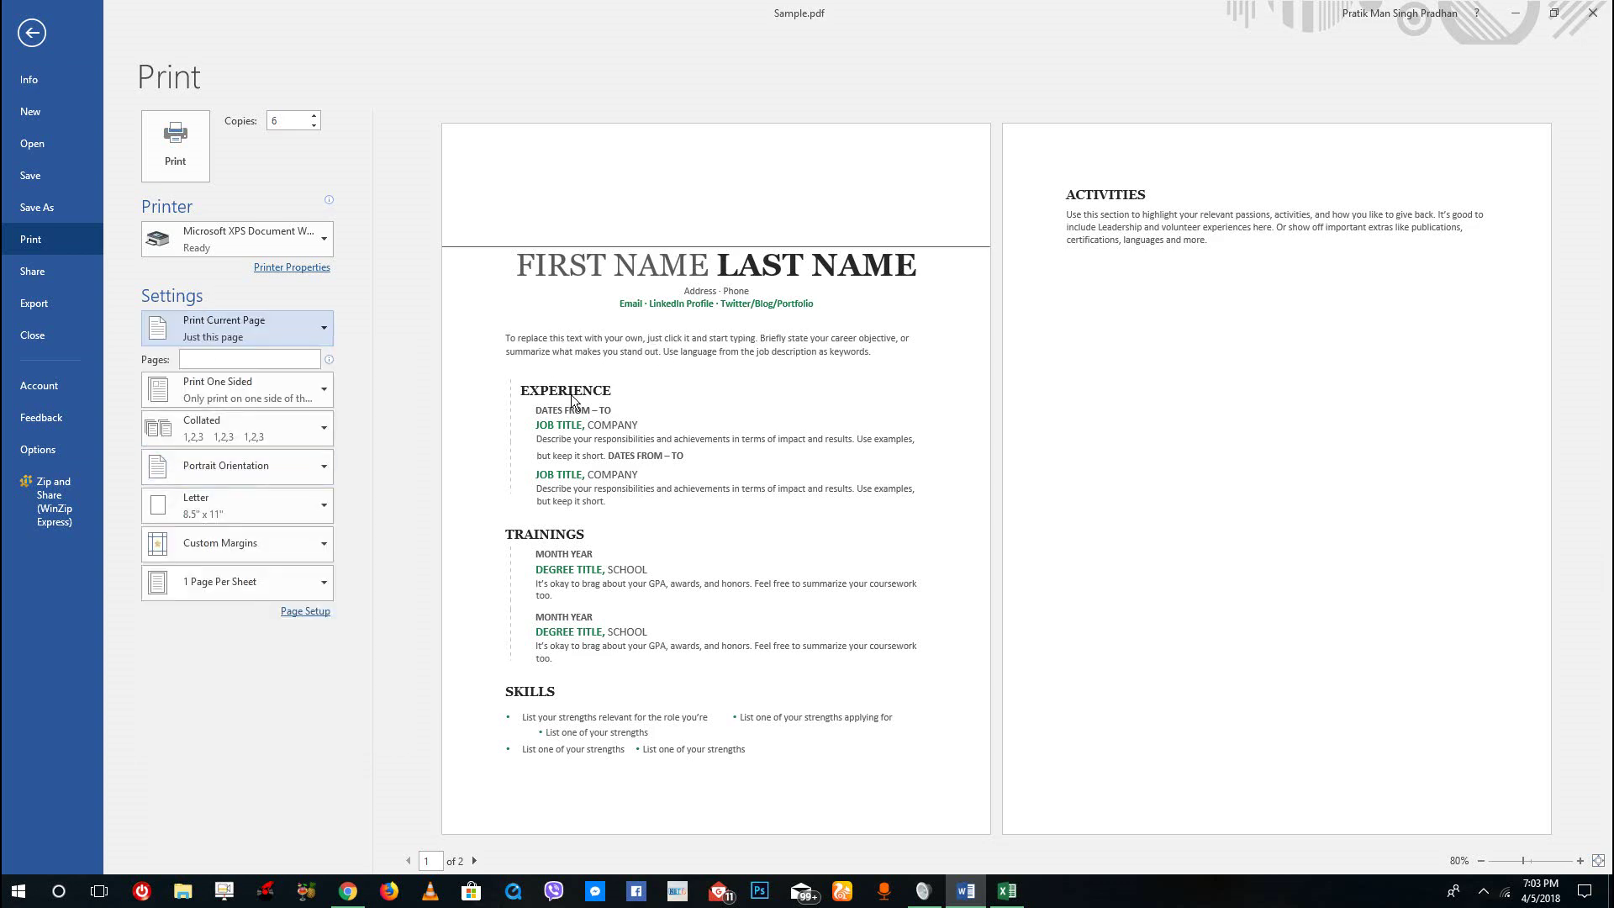
click(271, 326)
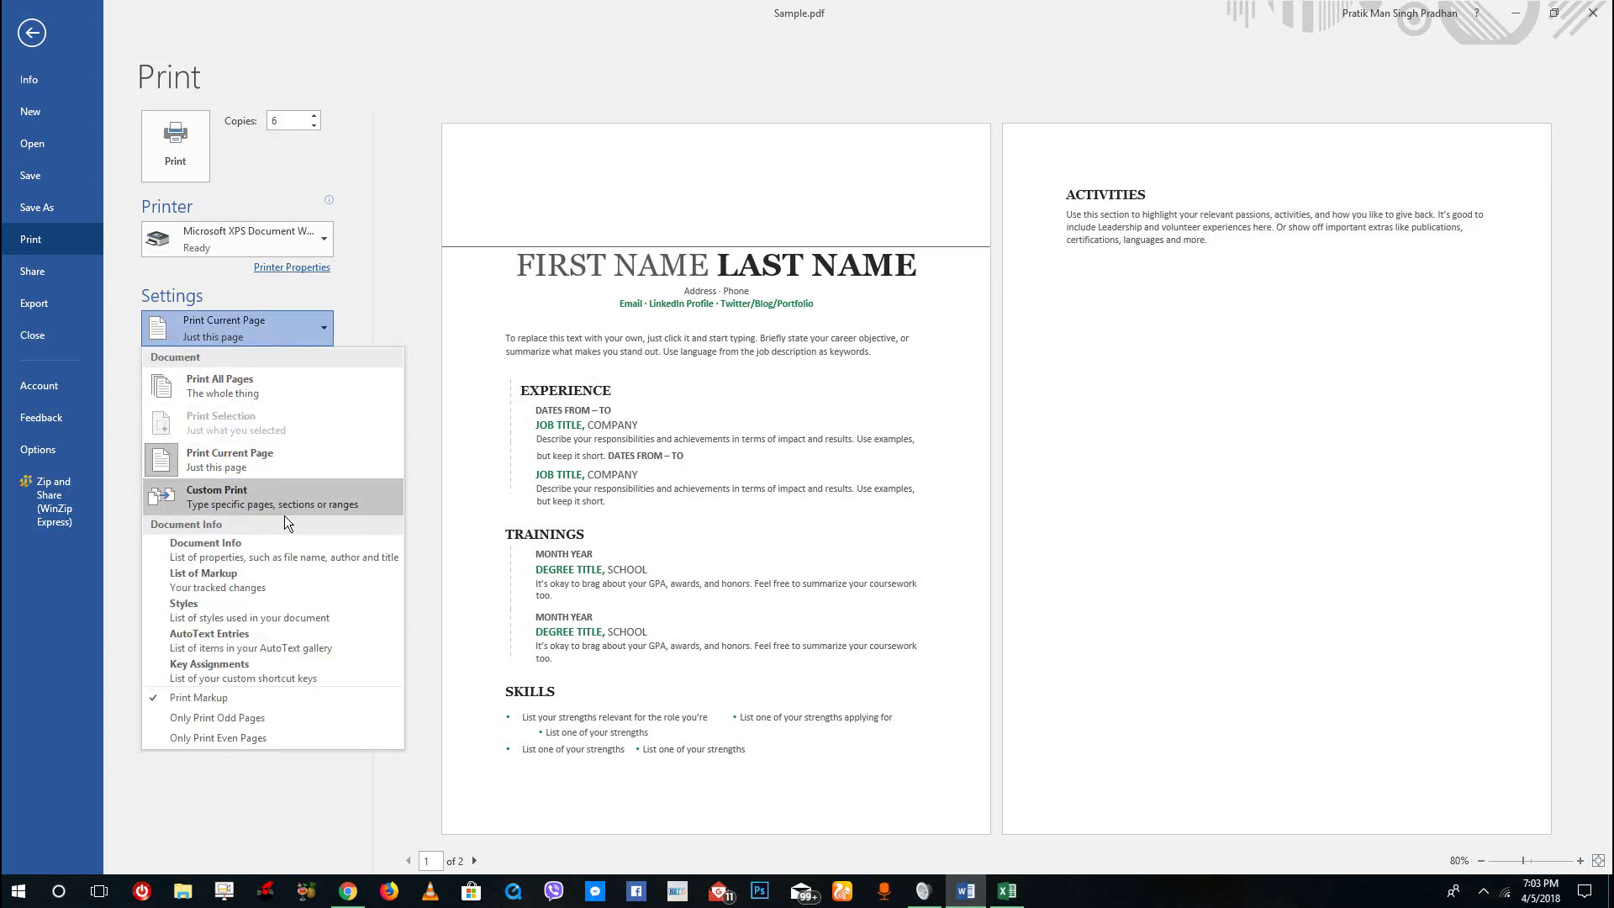
click(241, 502)
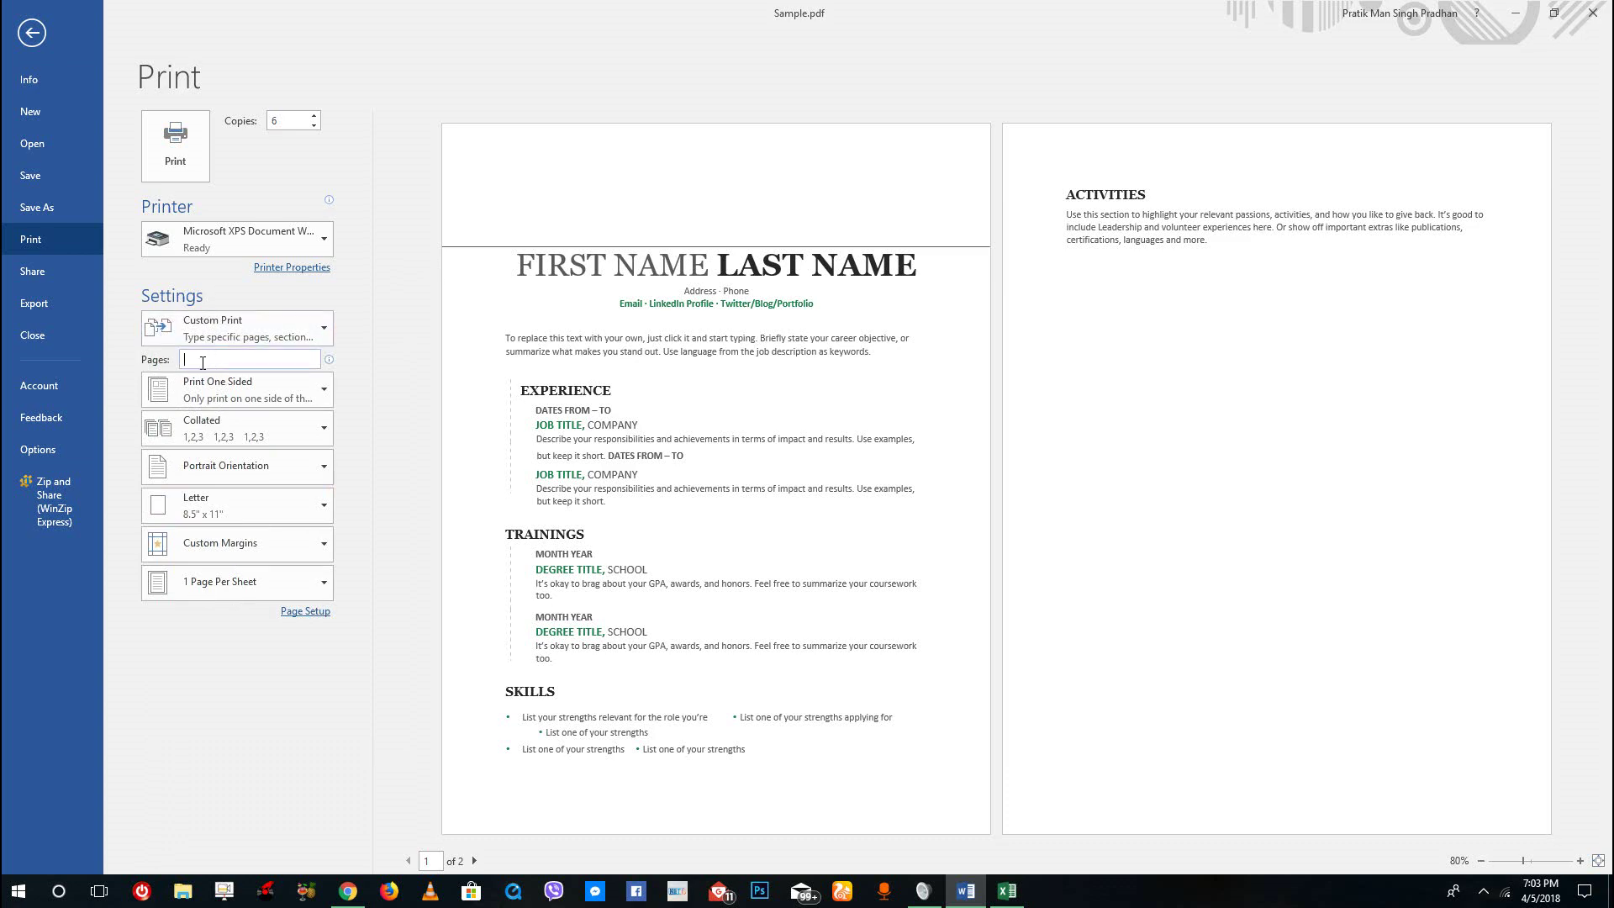
text(3-4)
key(Return)
text(2)
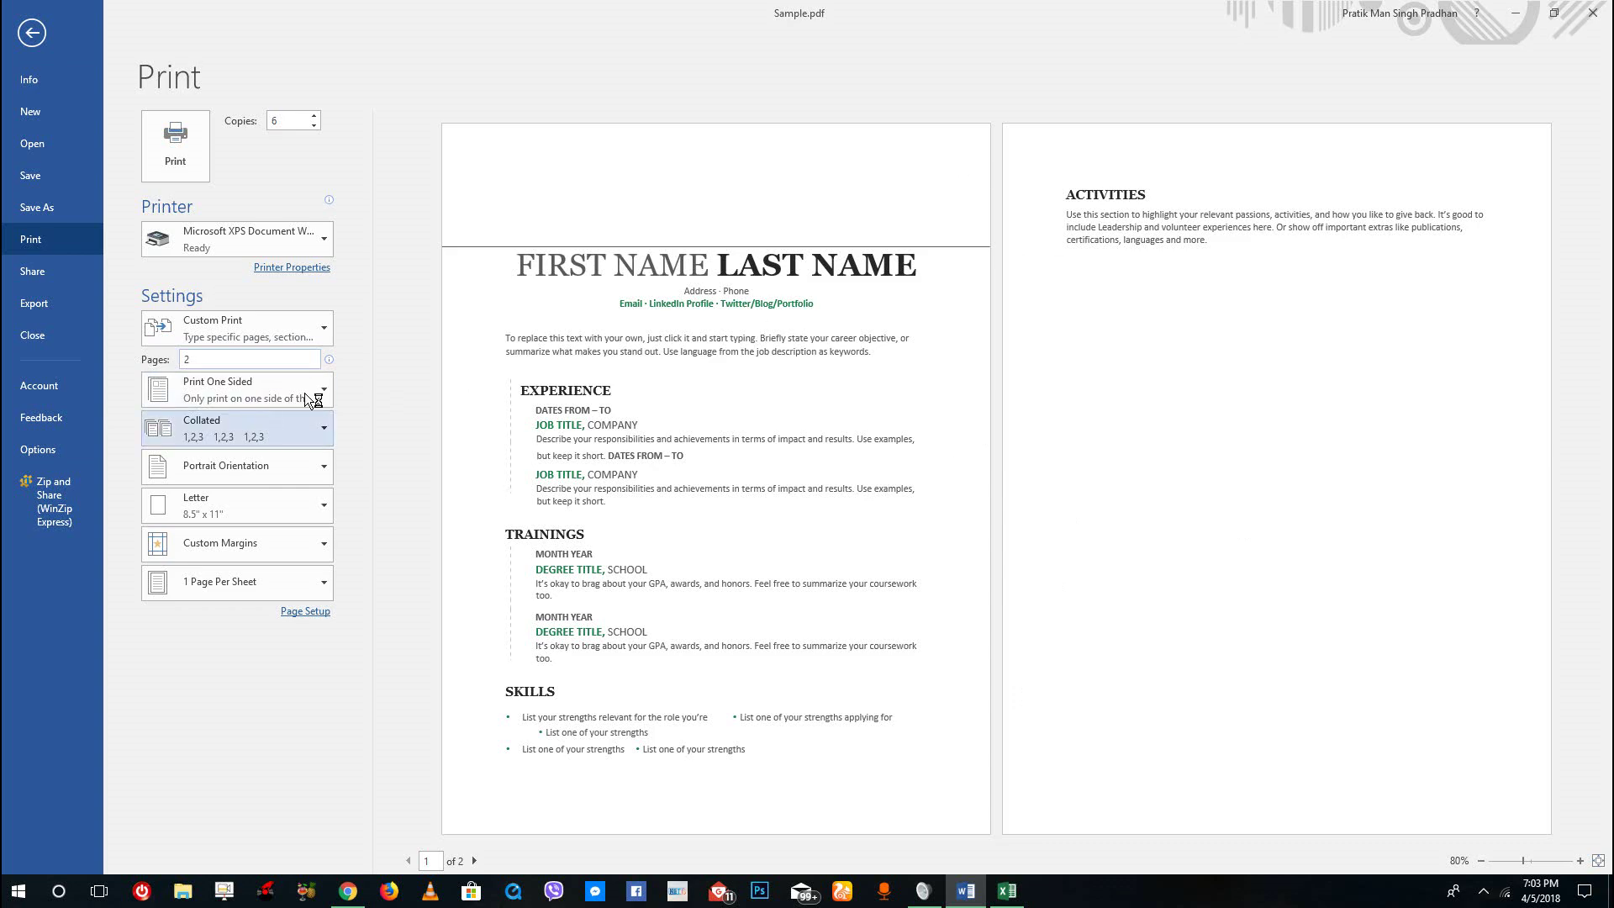
click(219, 395)
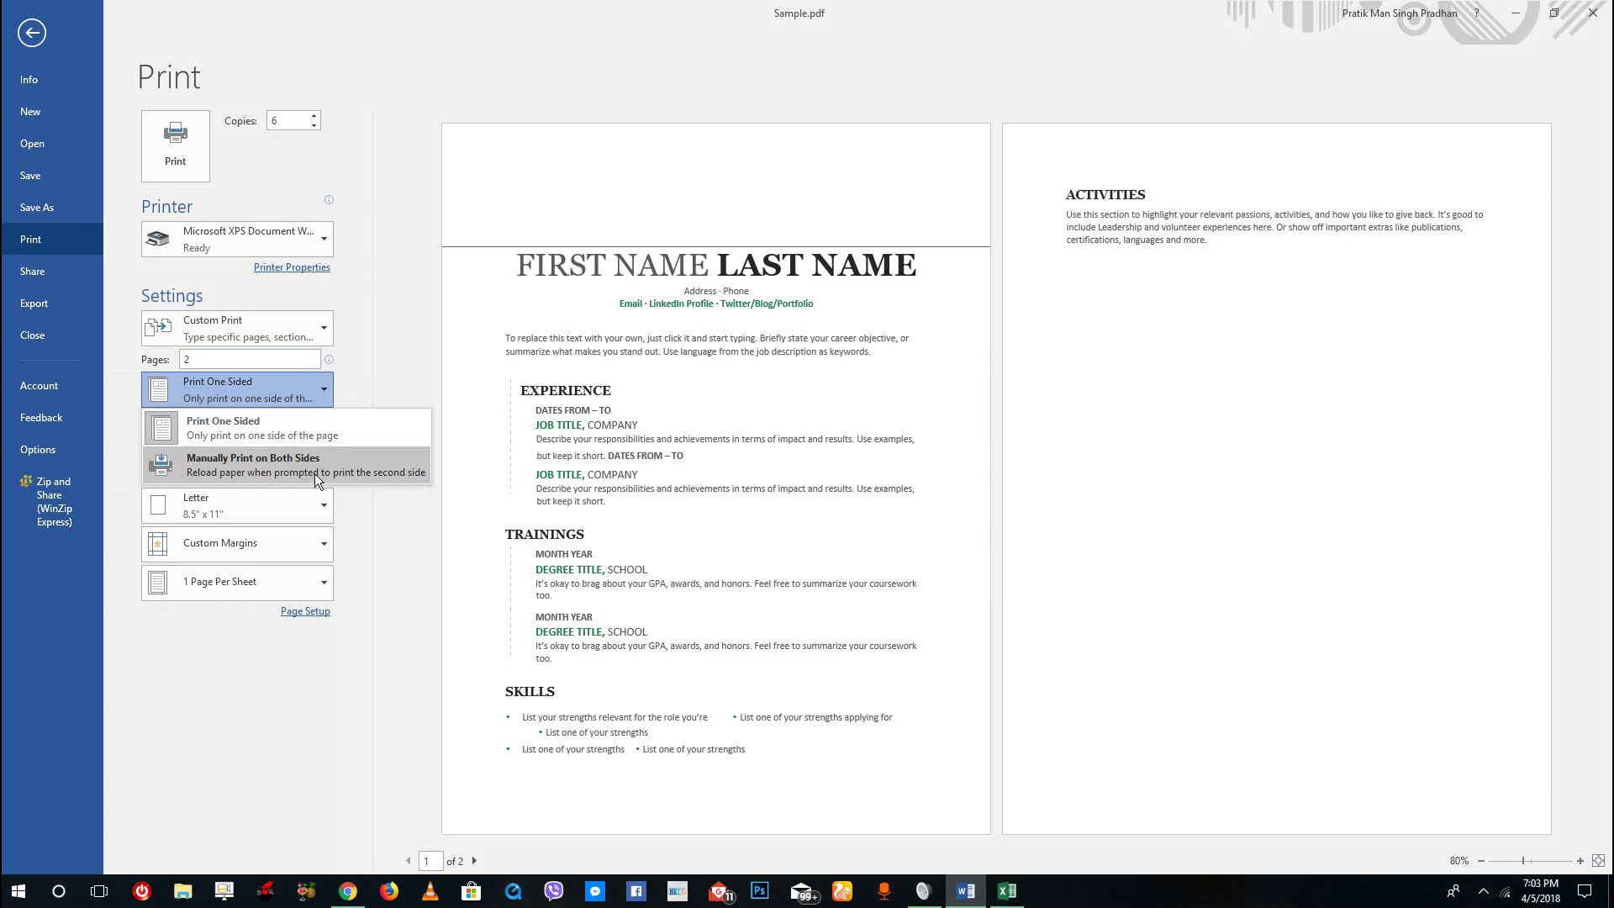
click(446, 269)
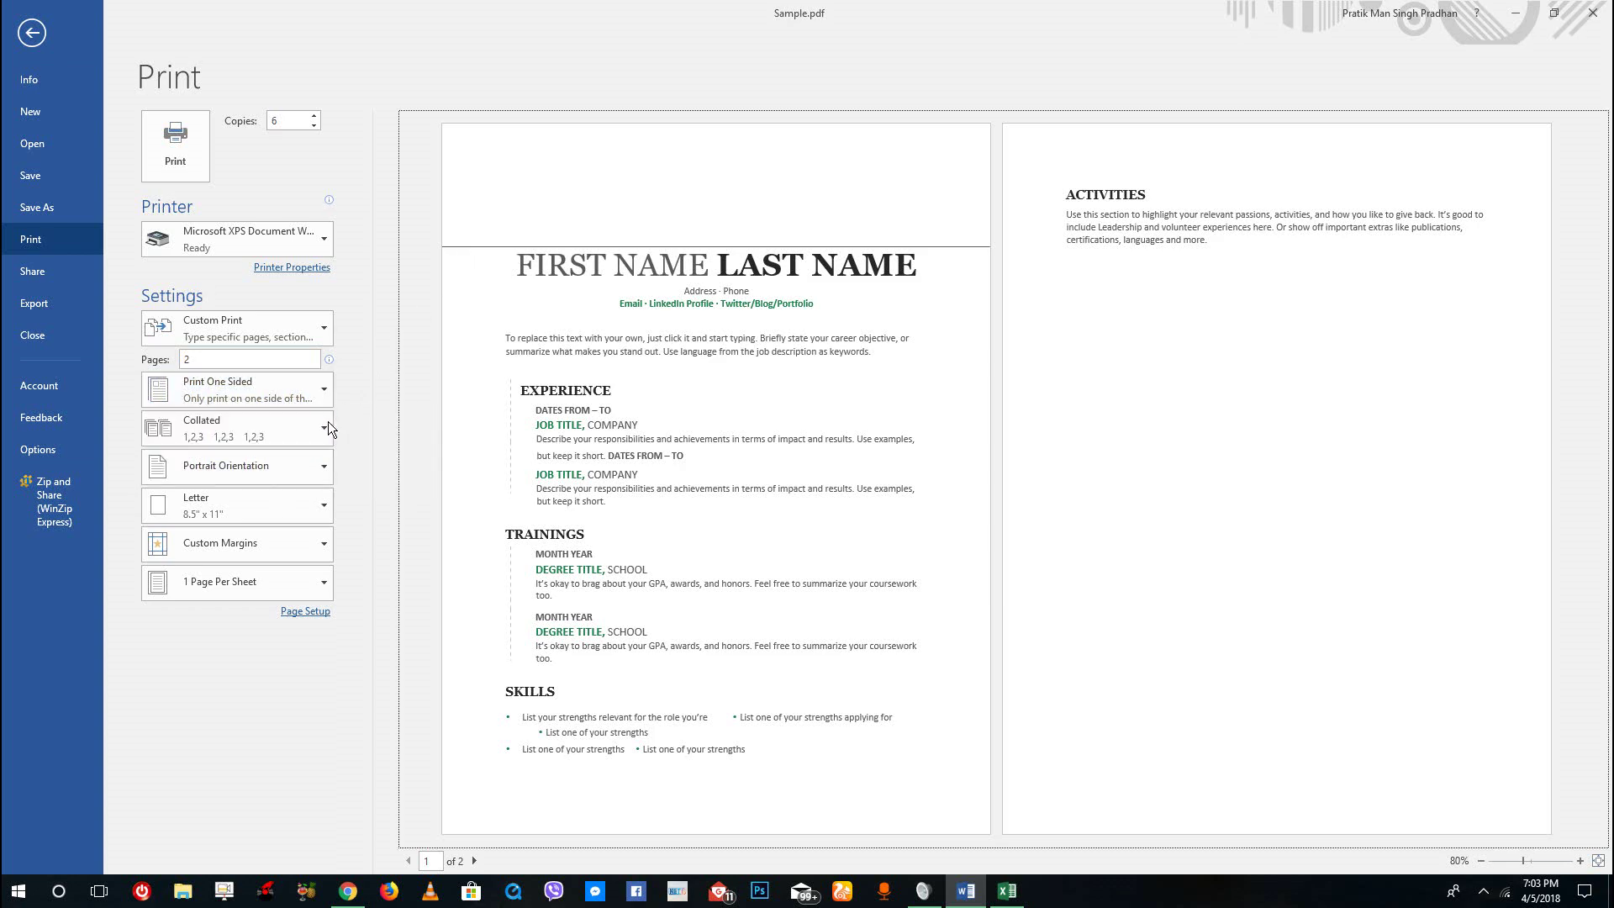
click(239, 432)
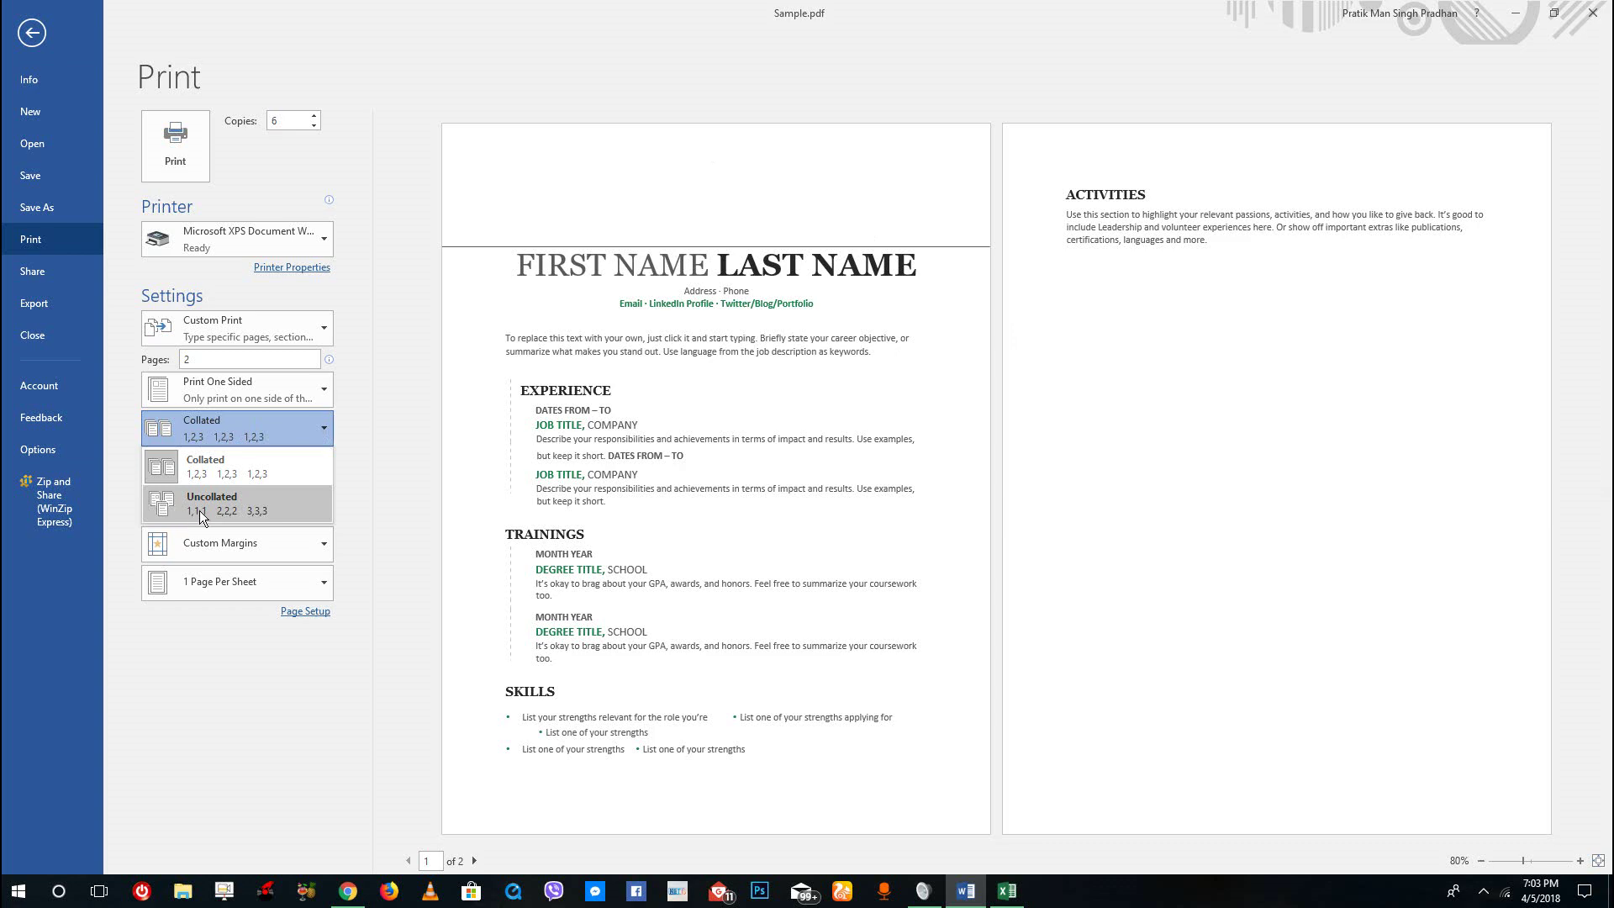
Step: Keep portrait orientation and change the paper size from Letter to A4 (8.27" x 11.69")
click(385, 508)
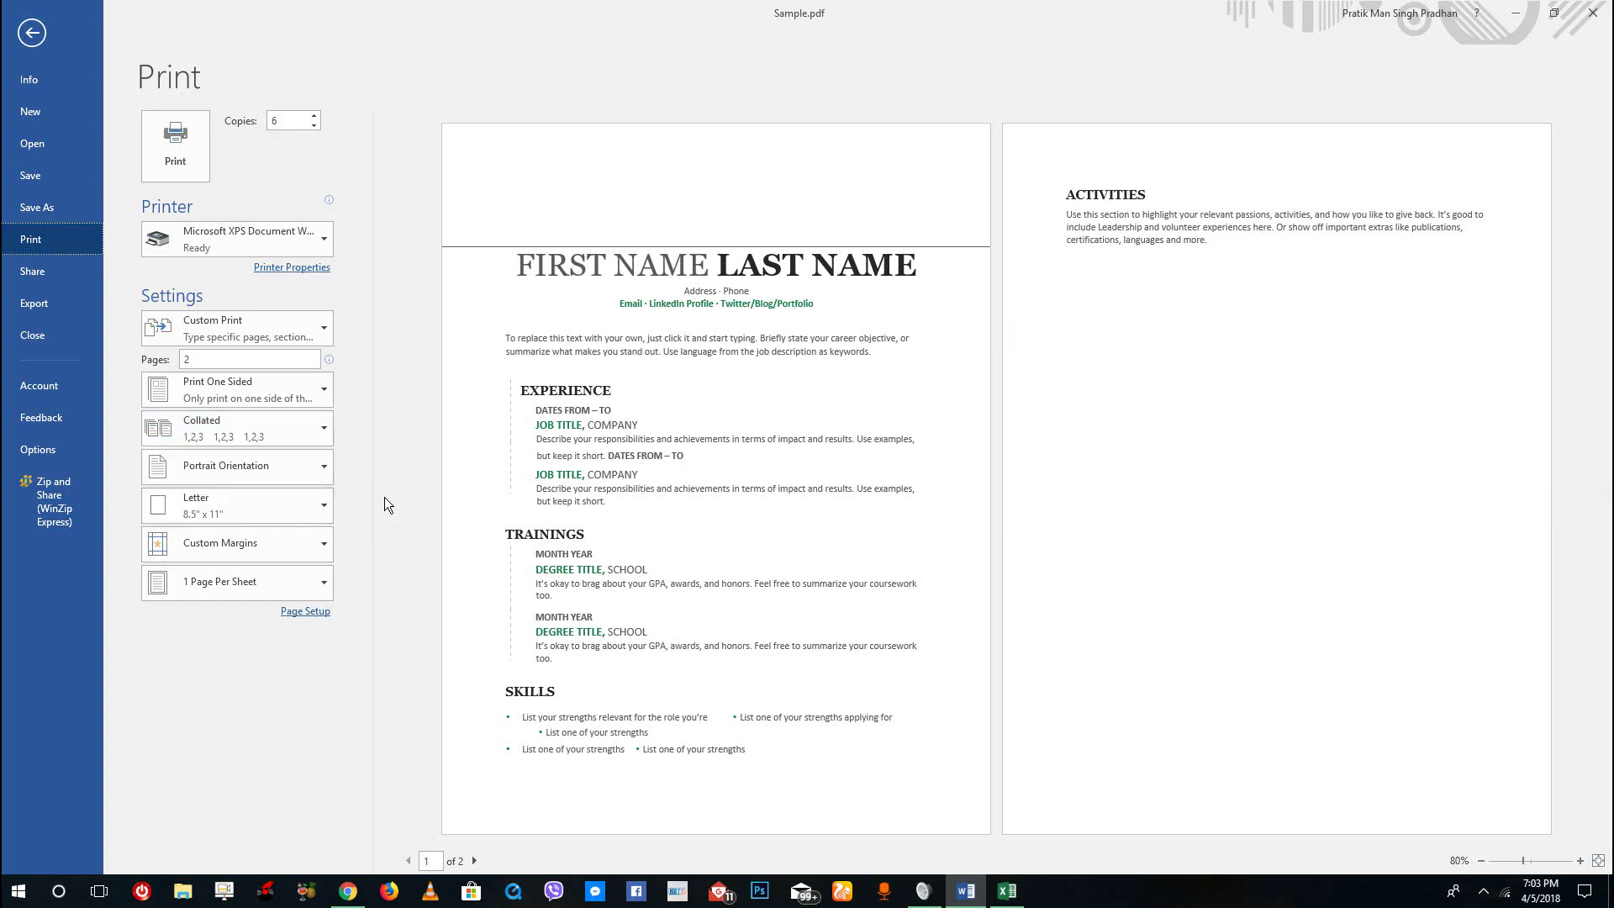
click(242, 477)
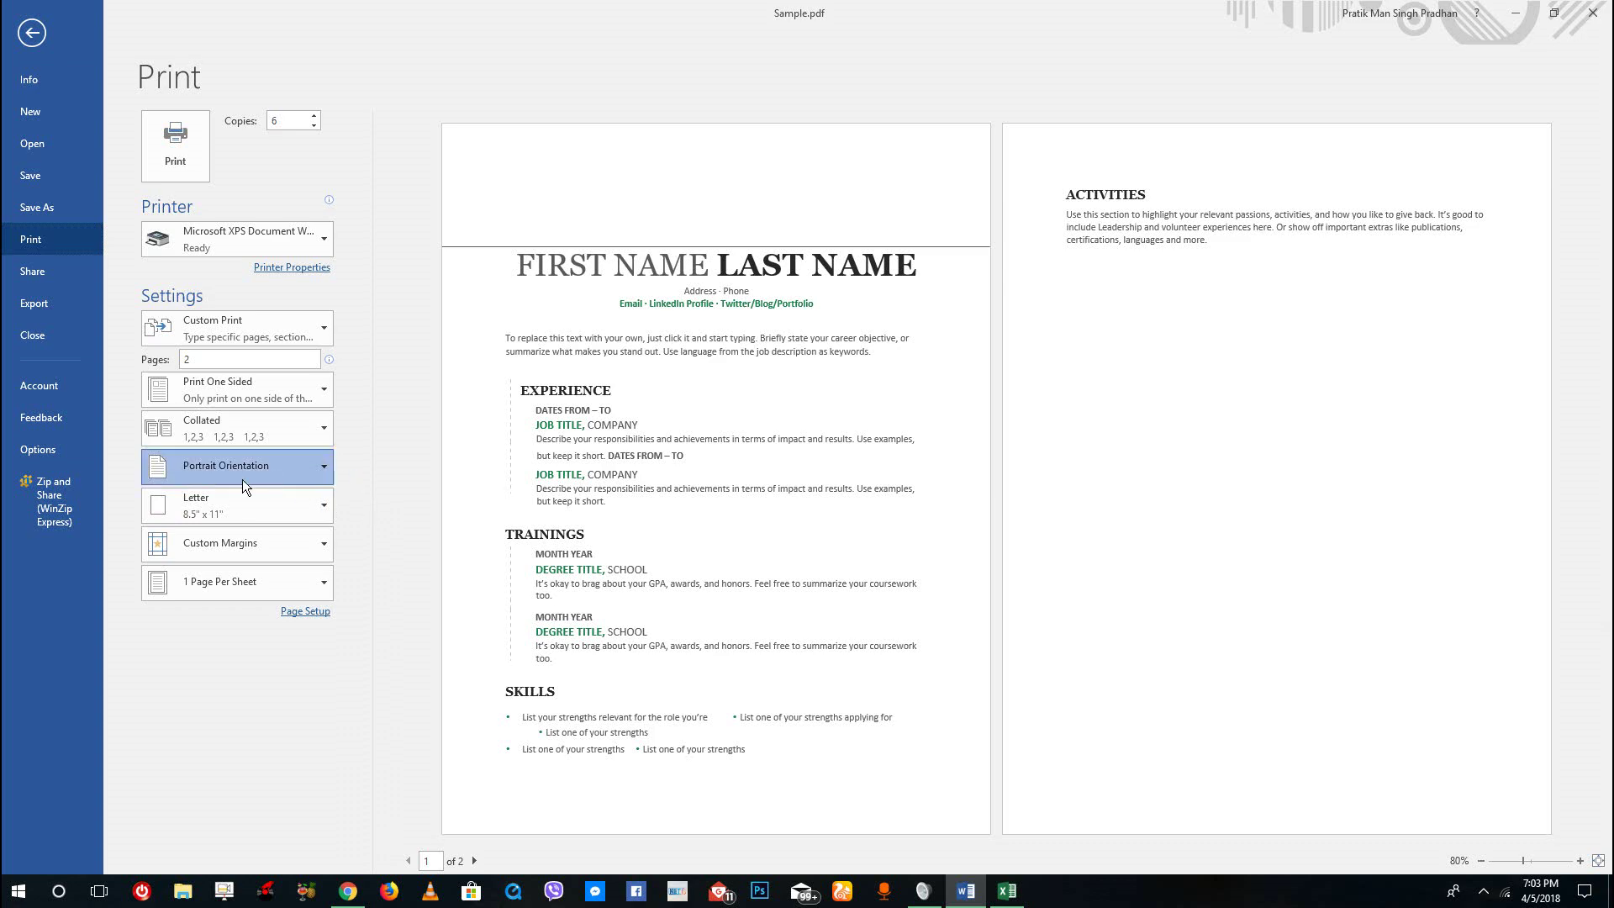
click(230, 543)
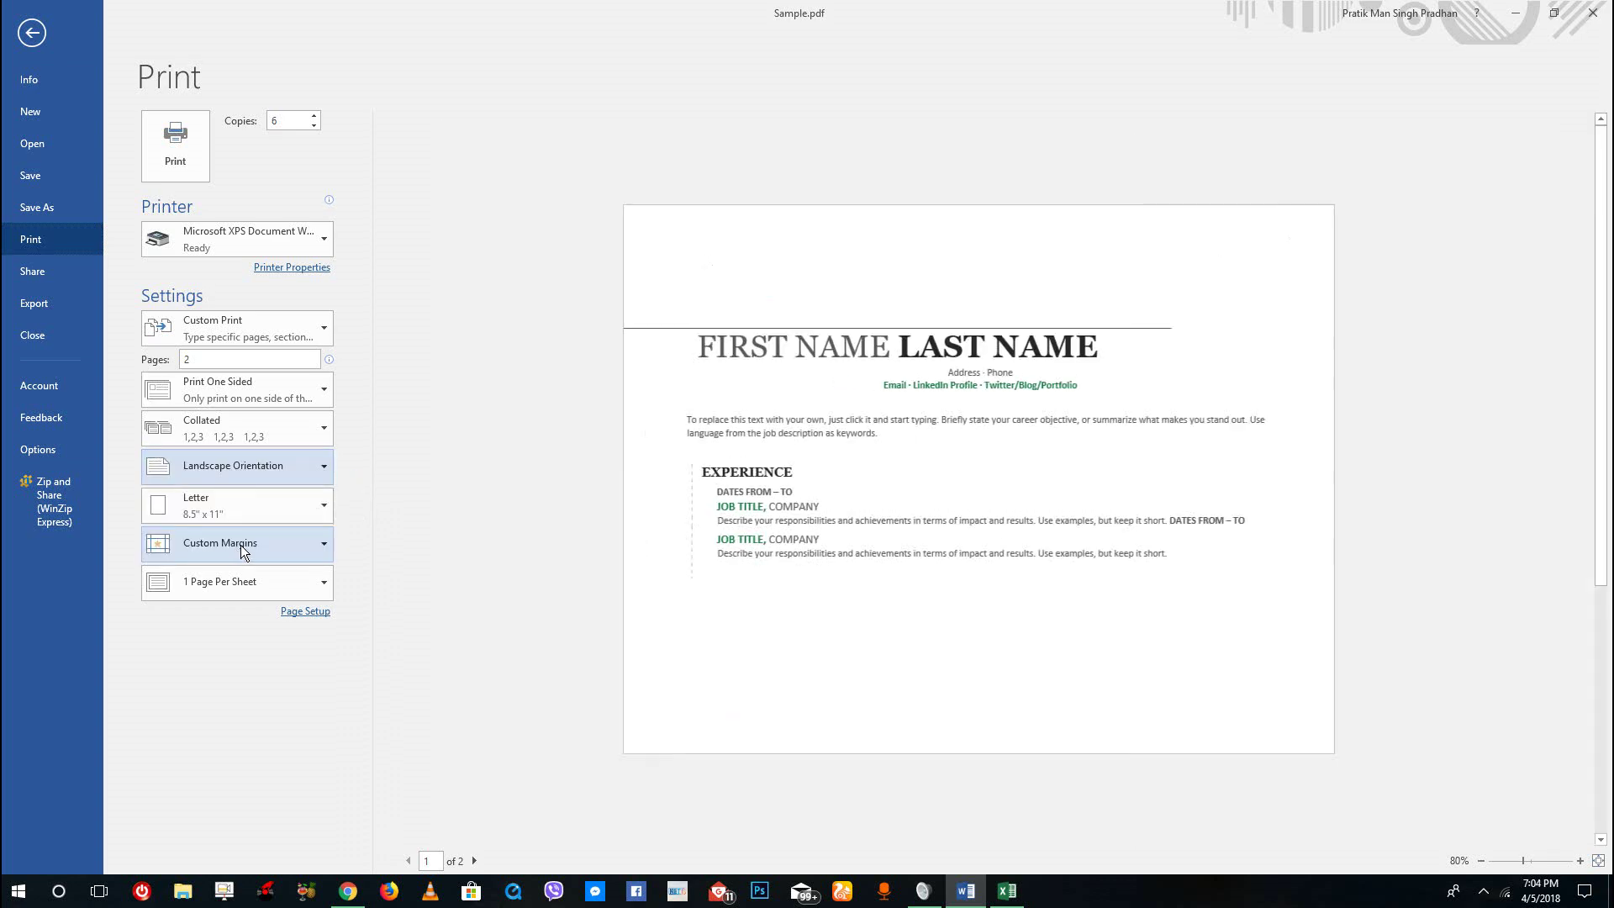
click(257, 472)
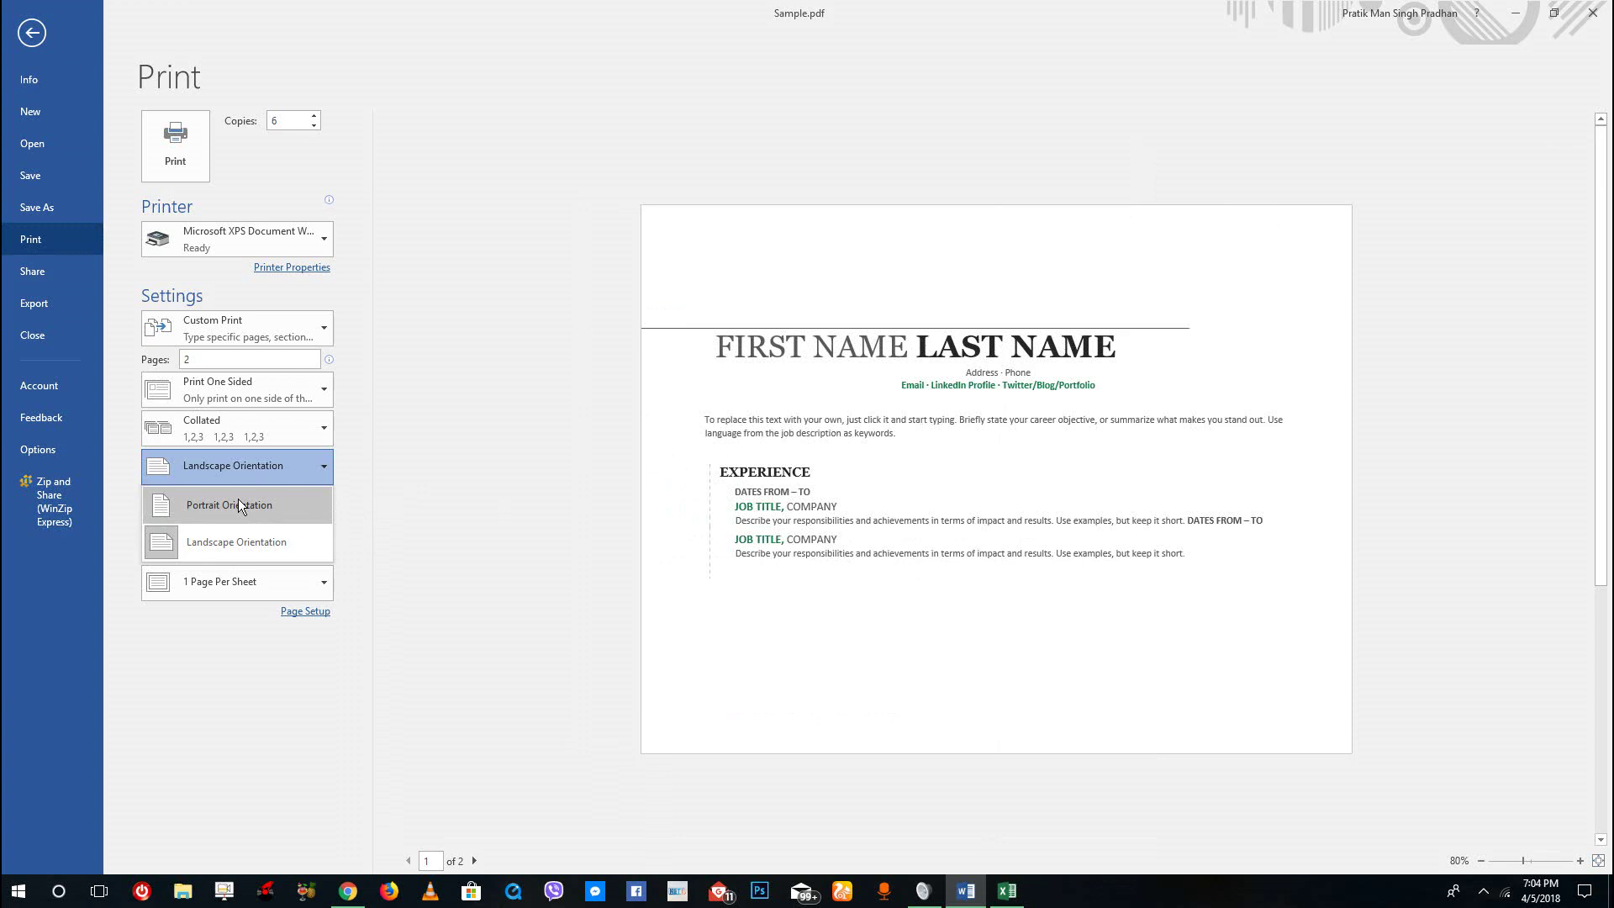
click(238, 497)
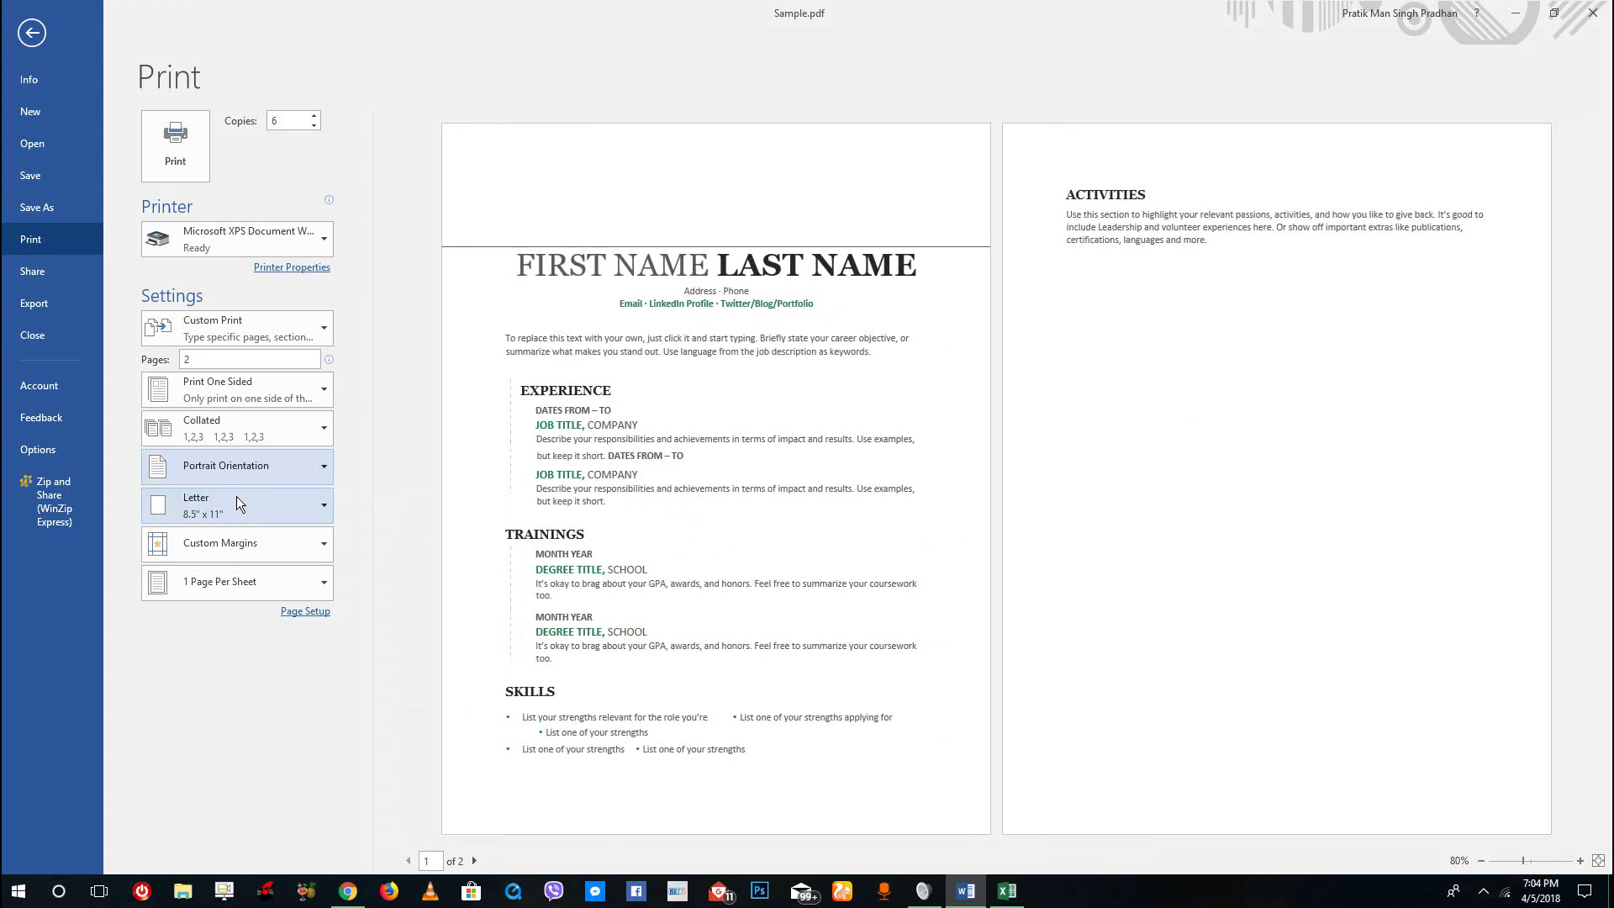
click(290, 515)
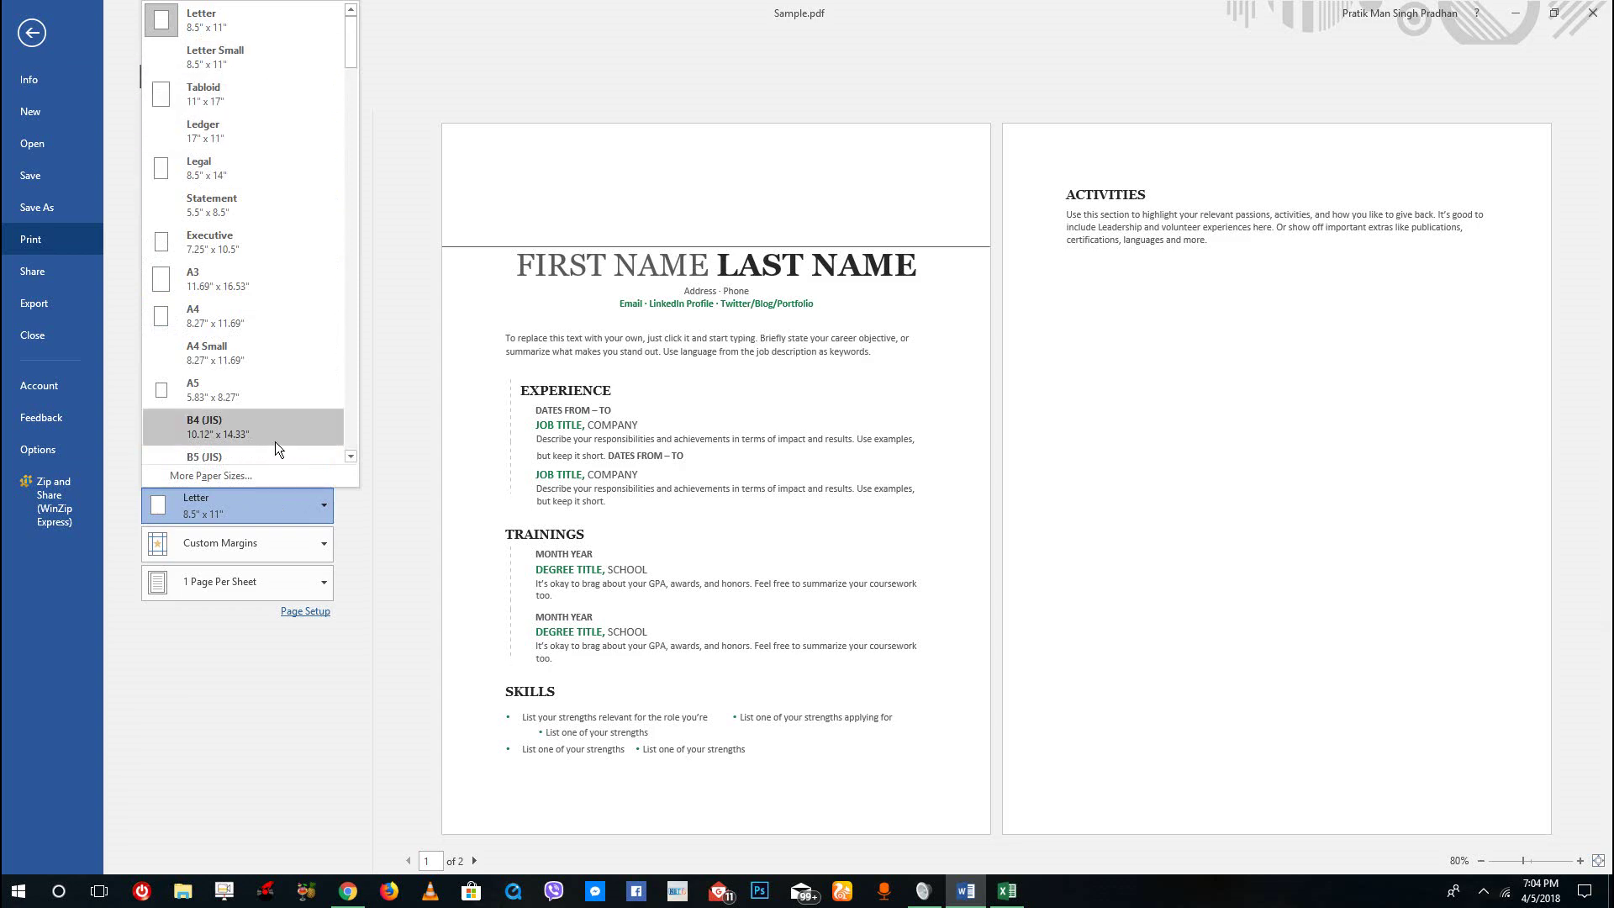
click(227, 328)
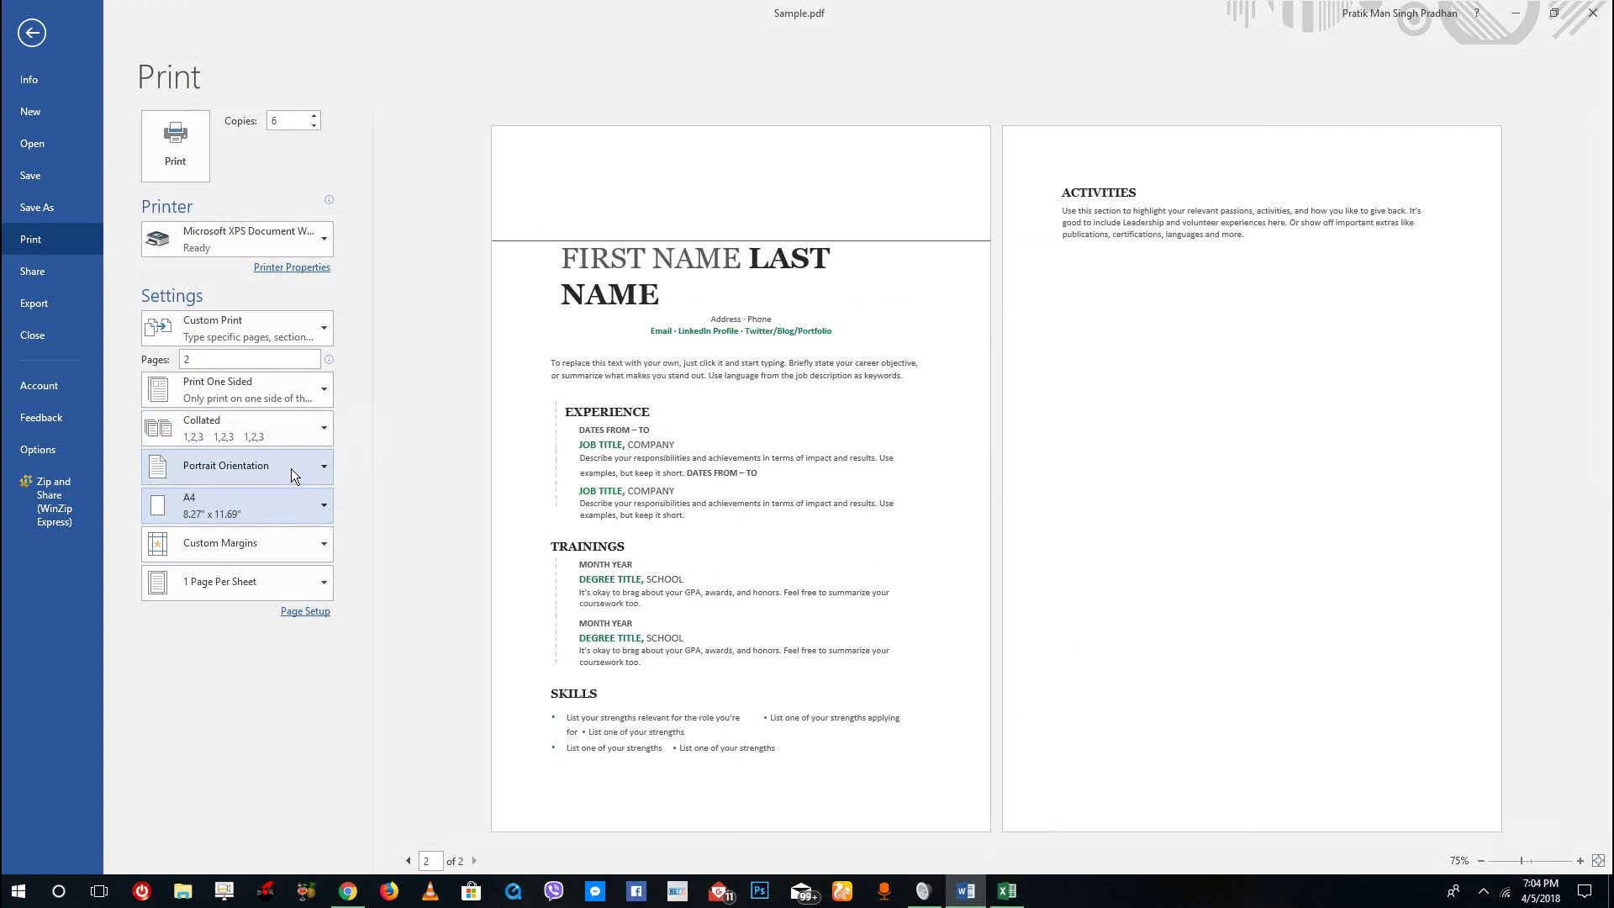
Step: Enter 0.5" margins in Page Setup, then apply Office 2003 Default margins (1.25" left/right)
click(267, 543)
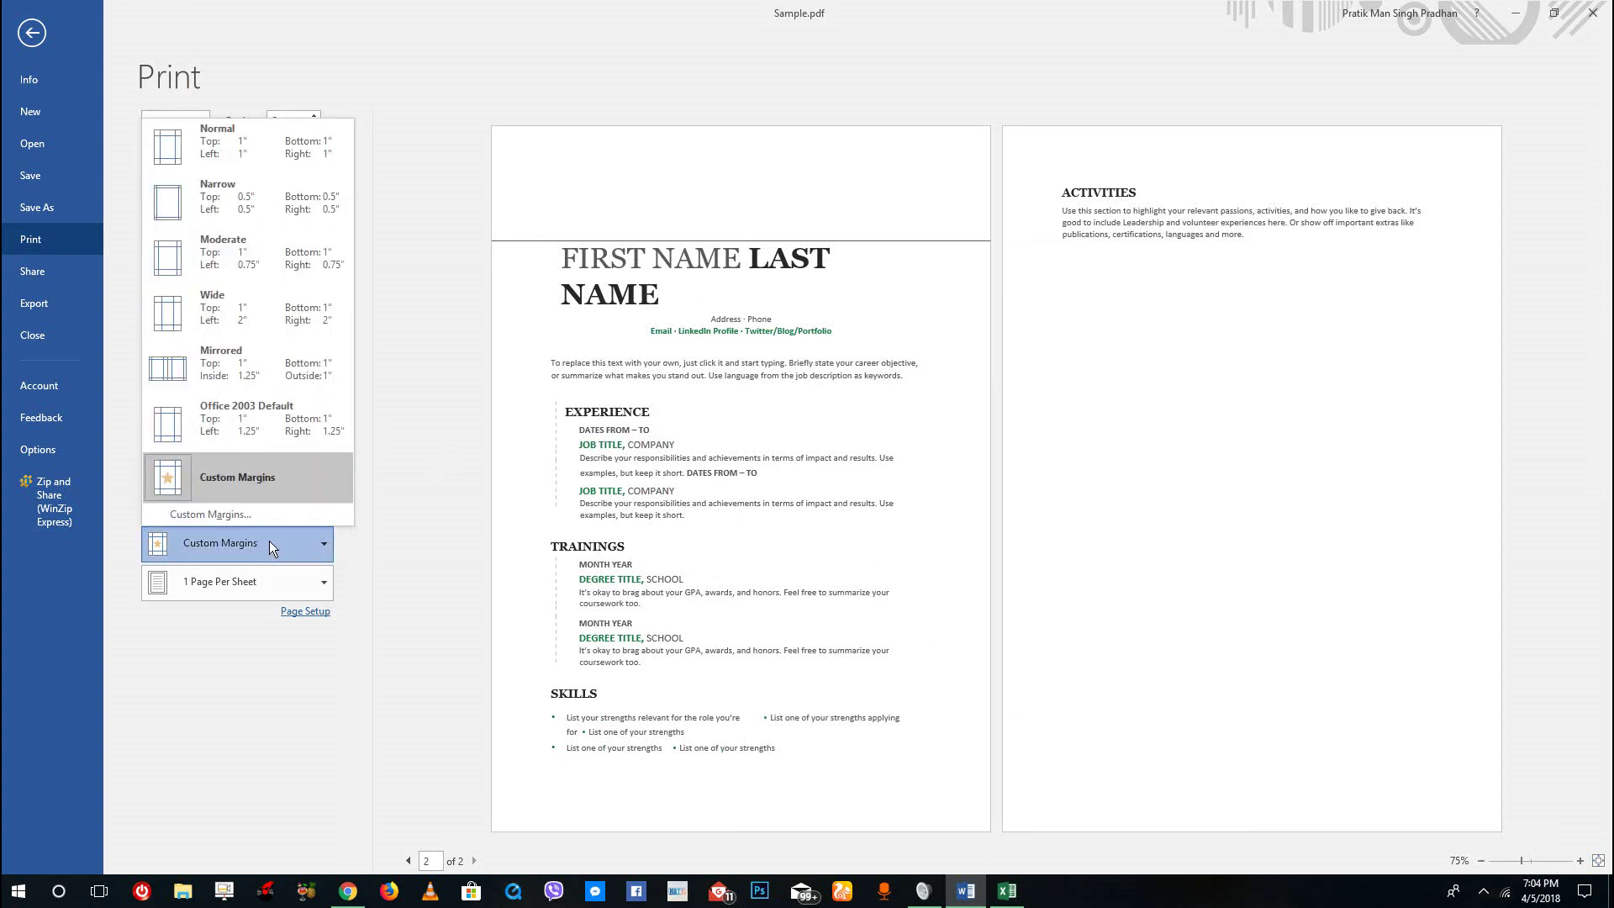
click(261, 467)
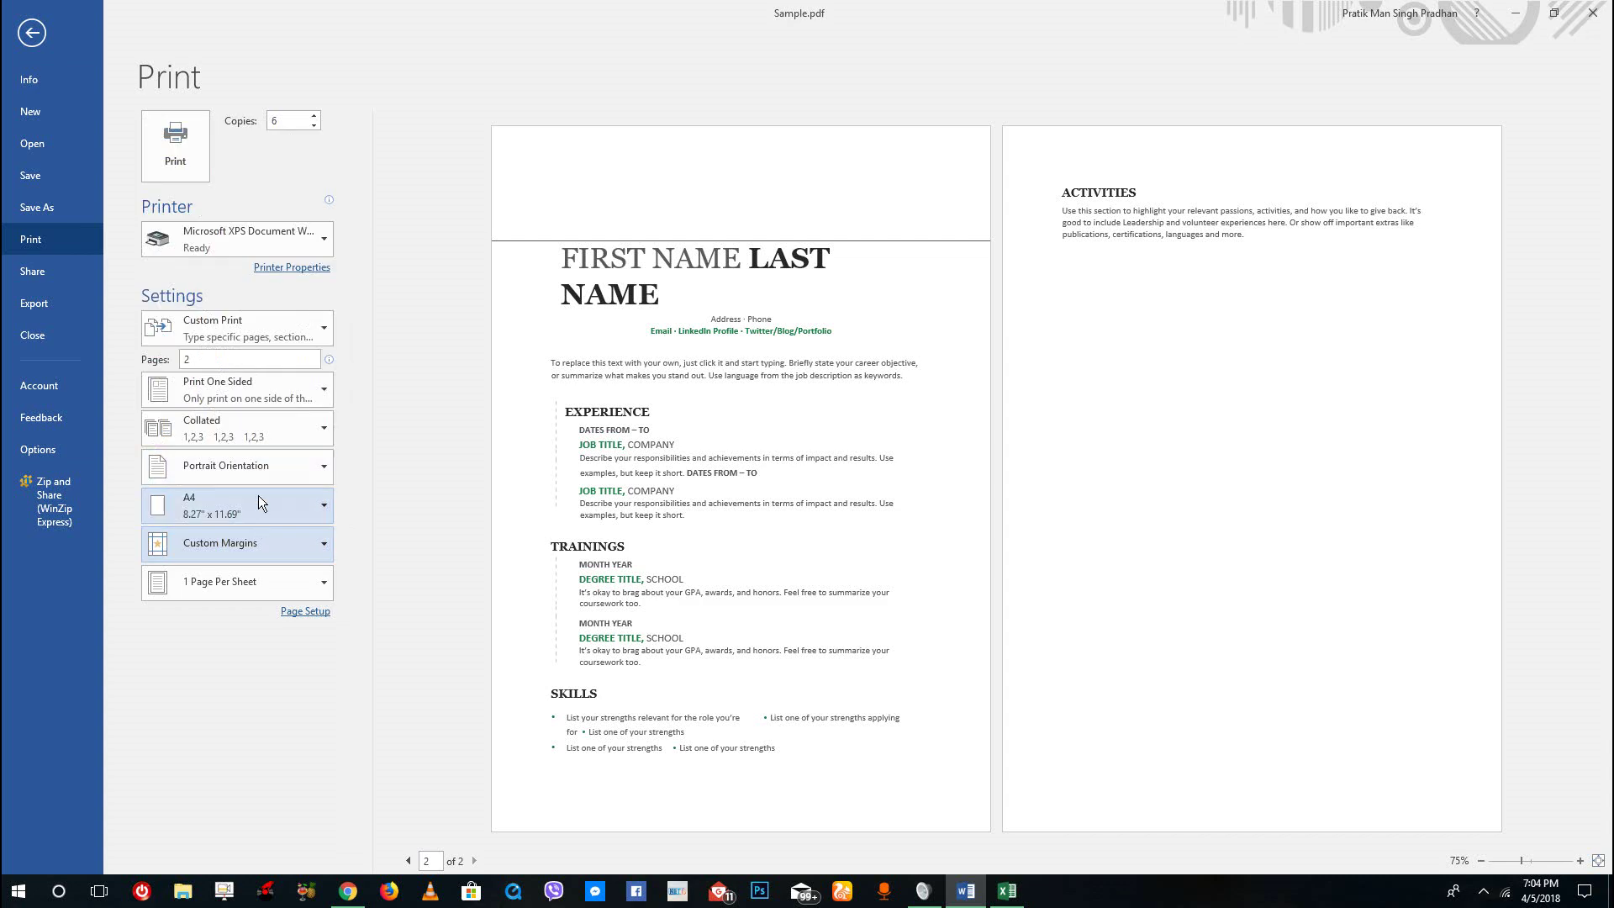
click(305, 611)
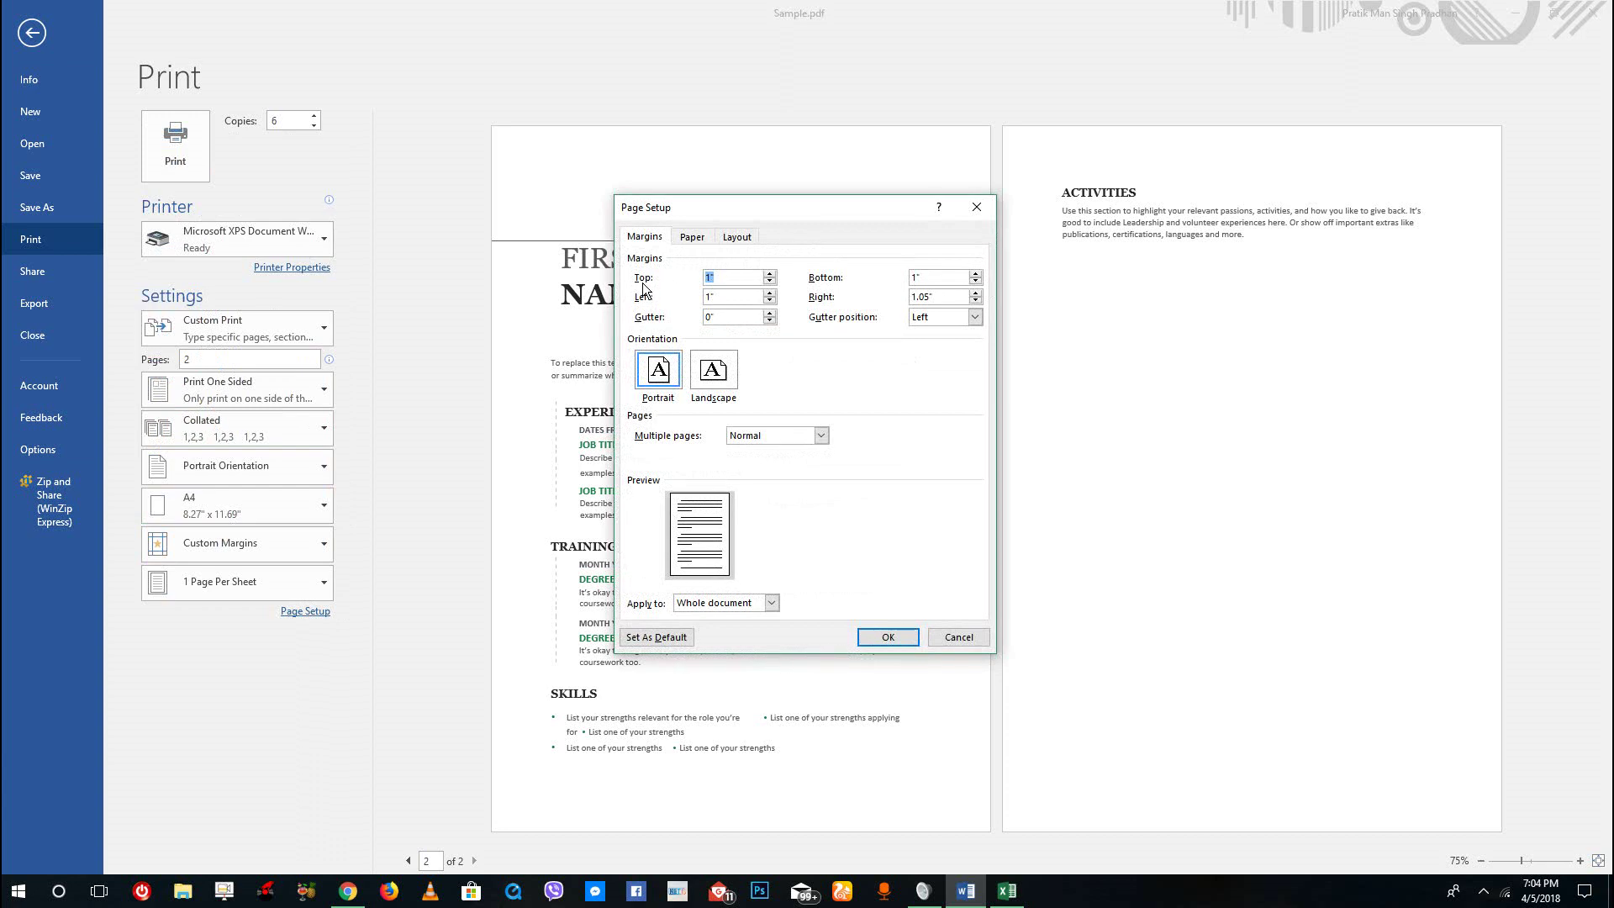
text(0.5)
key(Tab)
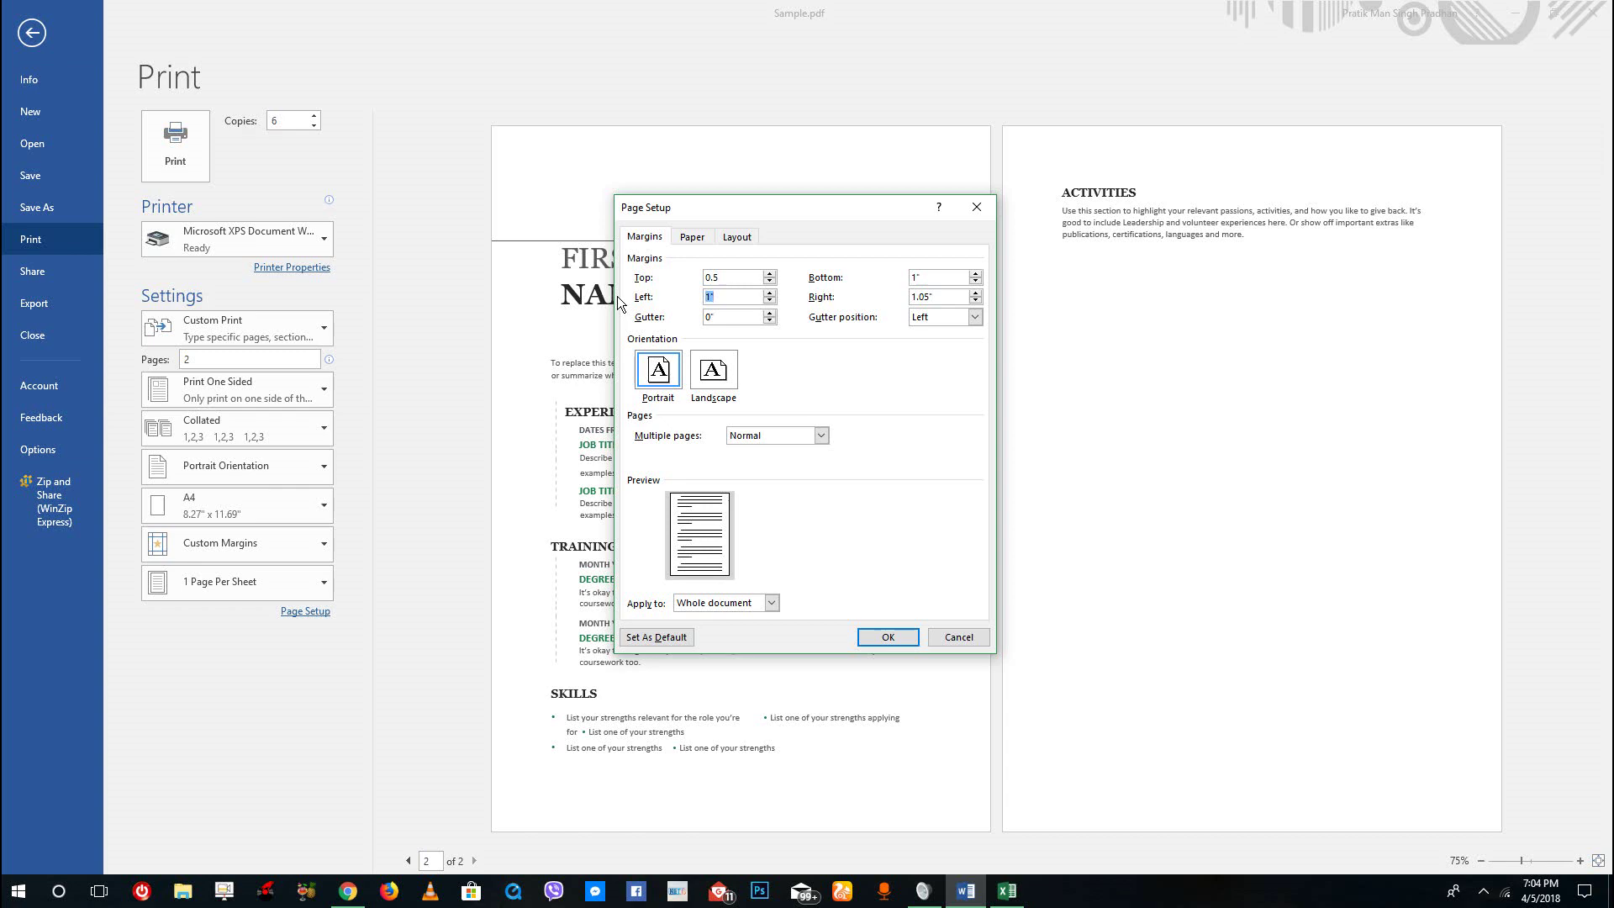
text(0.5)
click(887, 636)
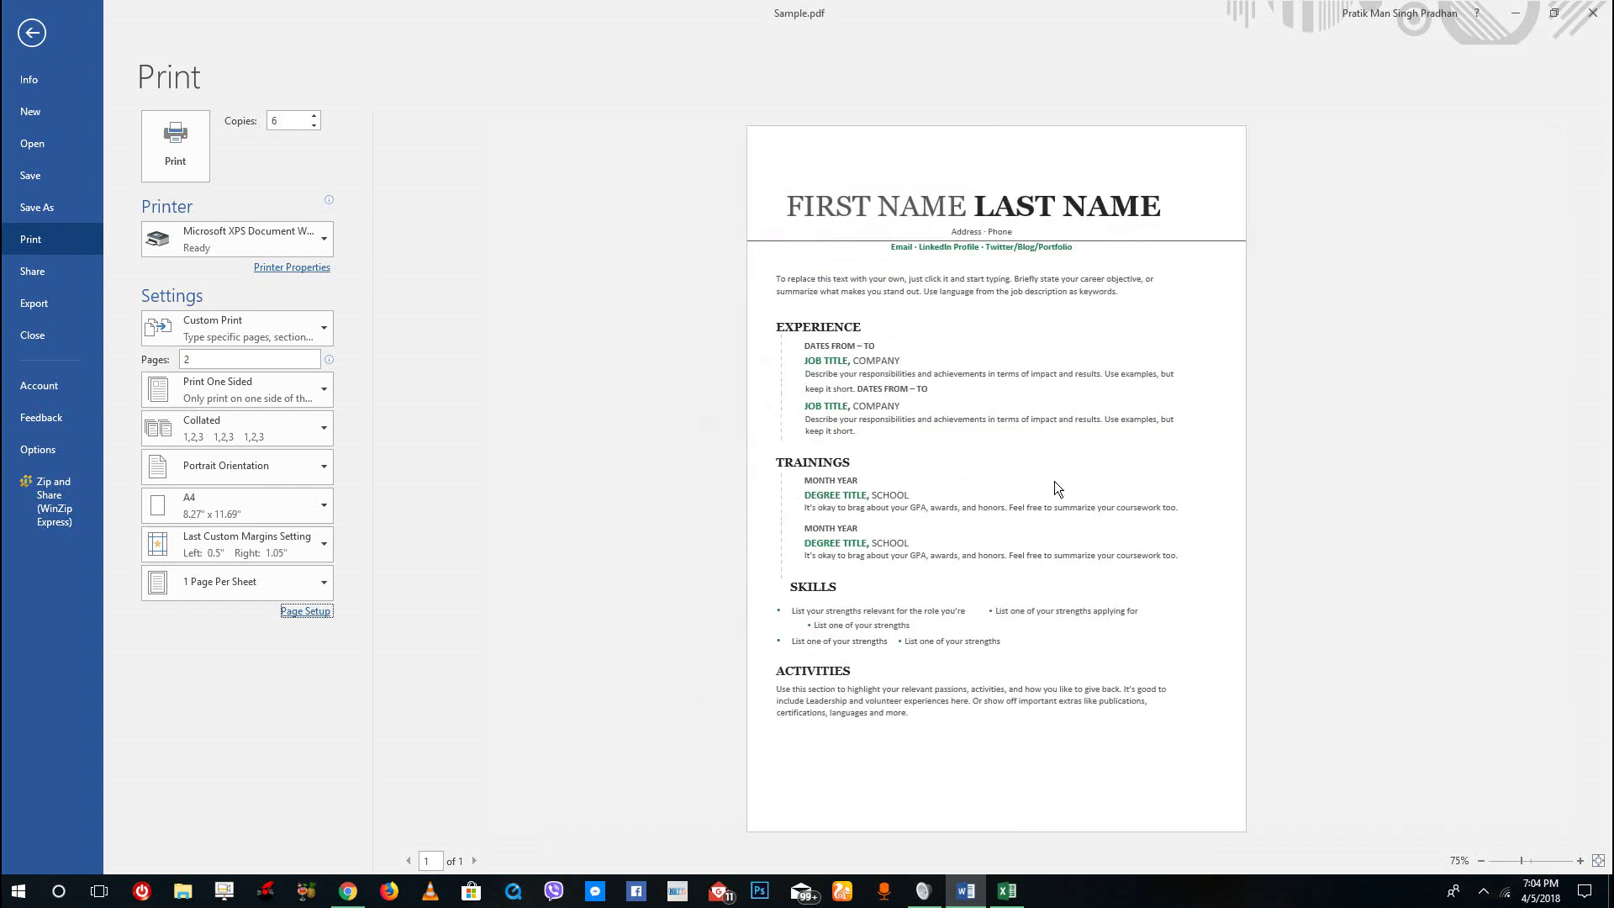
click(270, 542)
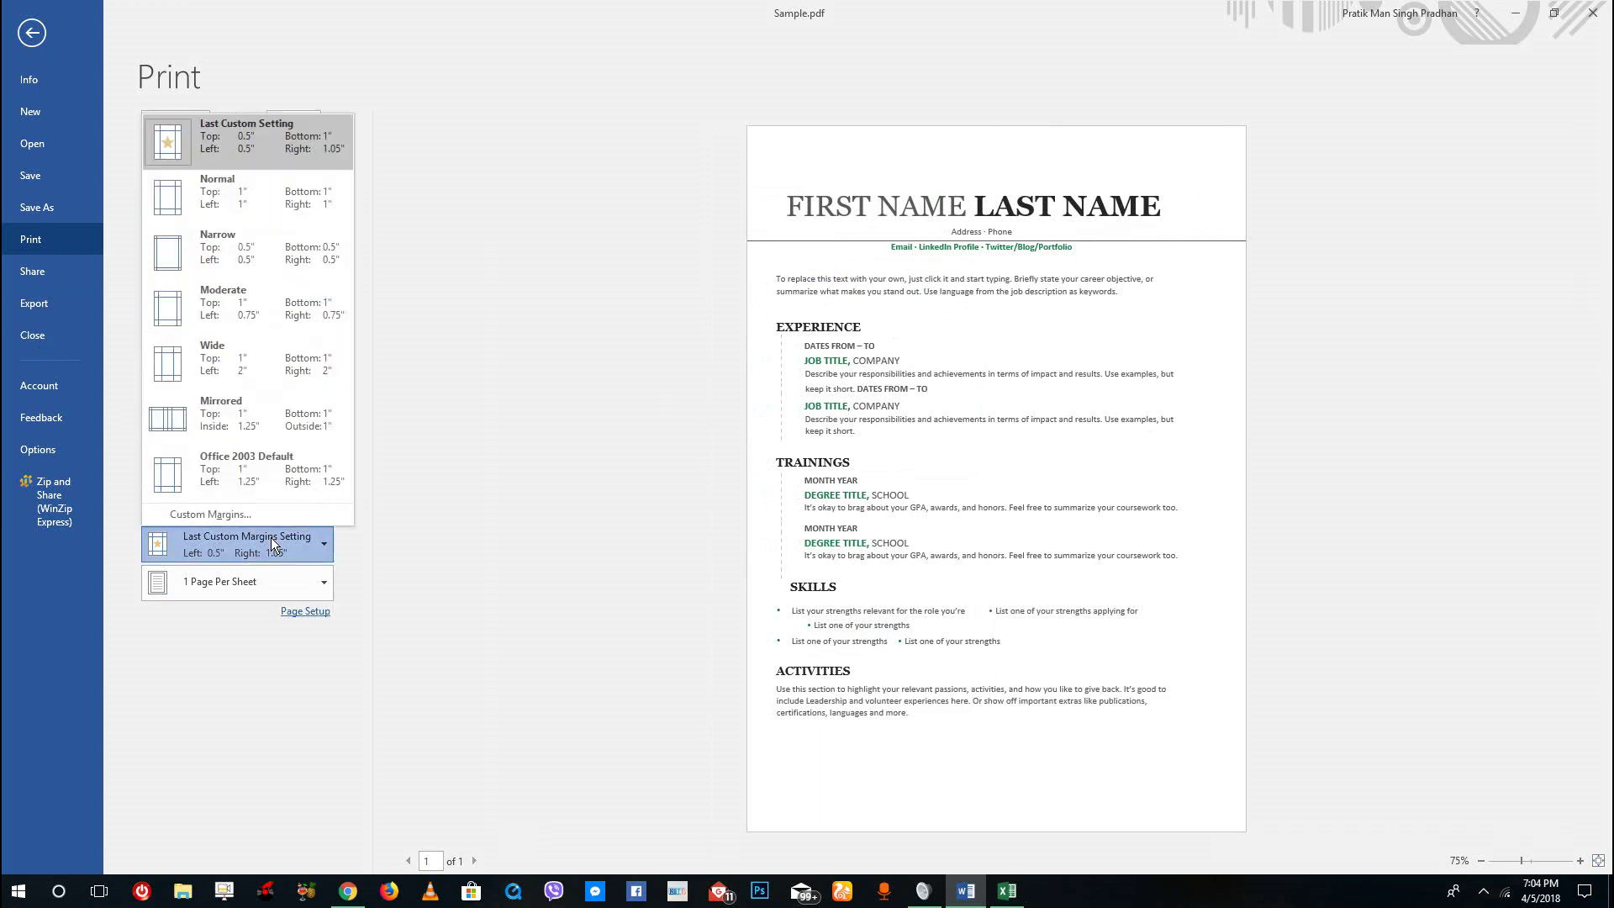
click(225, 486)
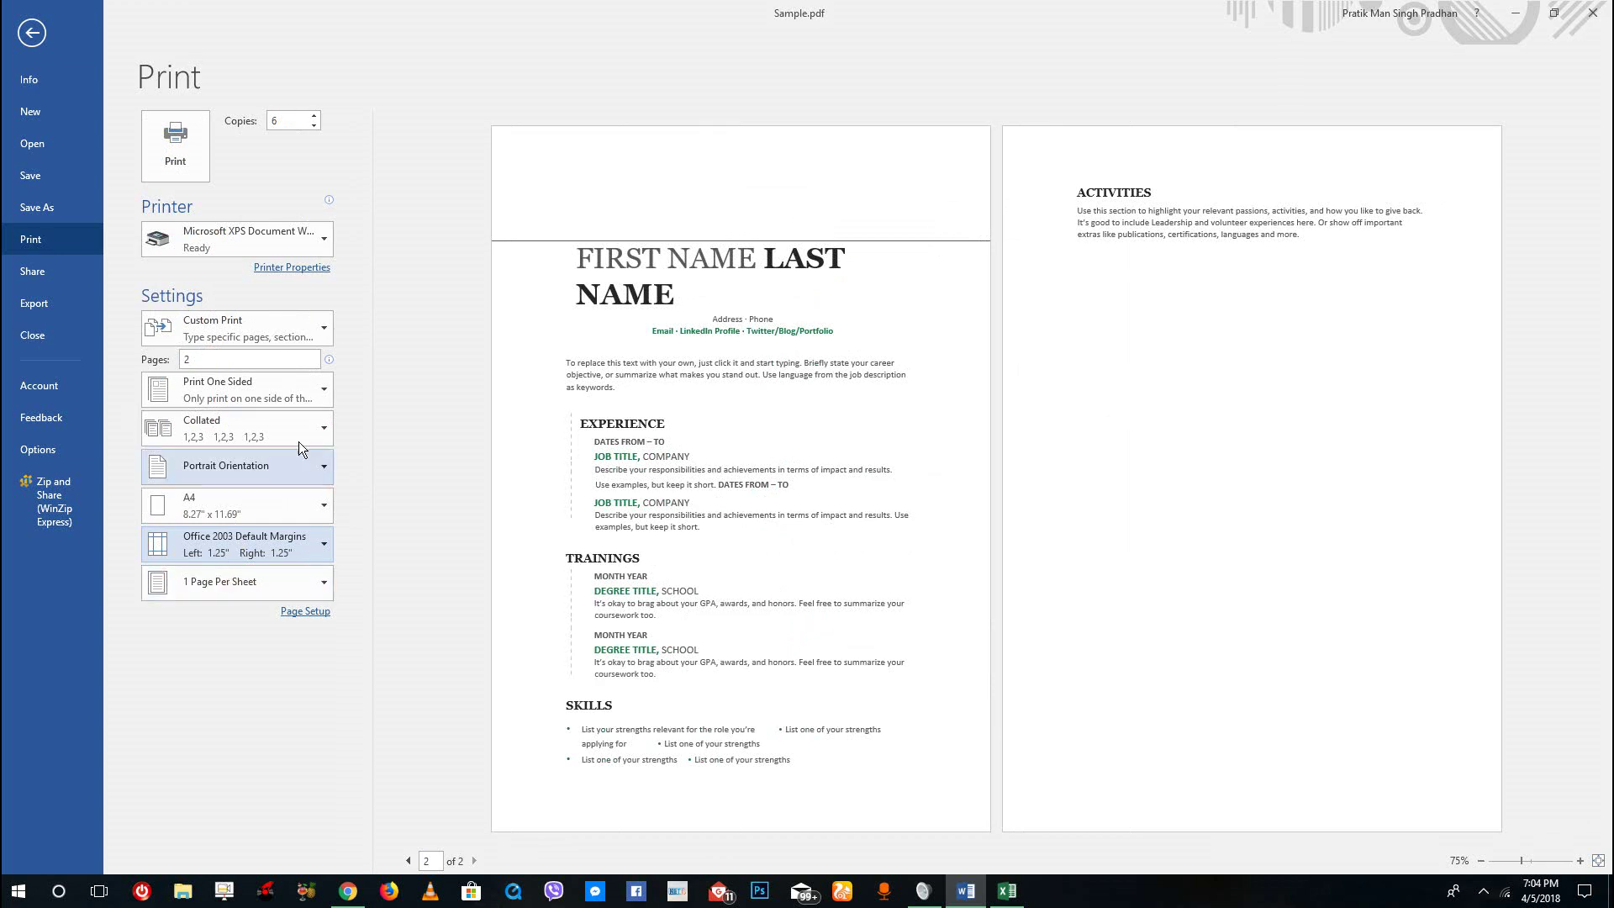
Step: Change the layout from 1 to 4 Pages Per Sheet
click(239, 585)
click(231, 655)
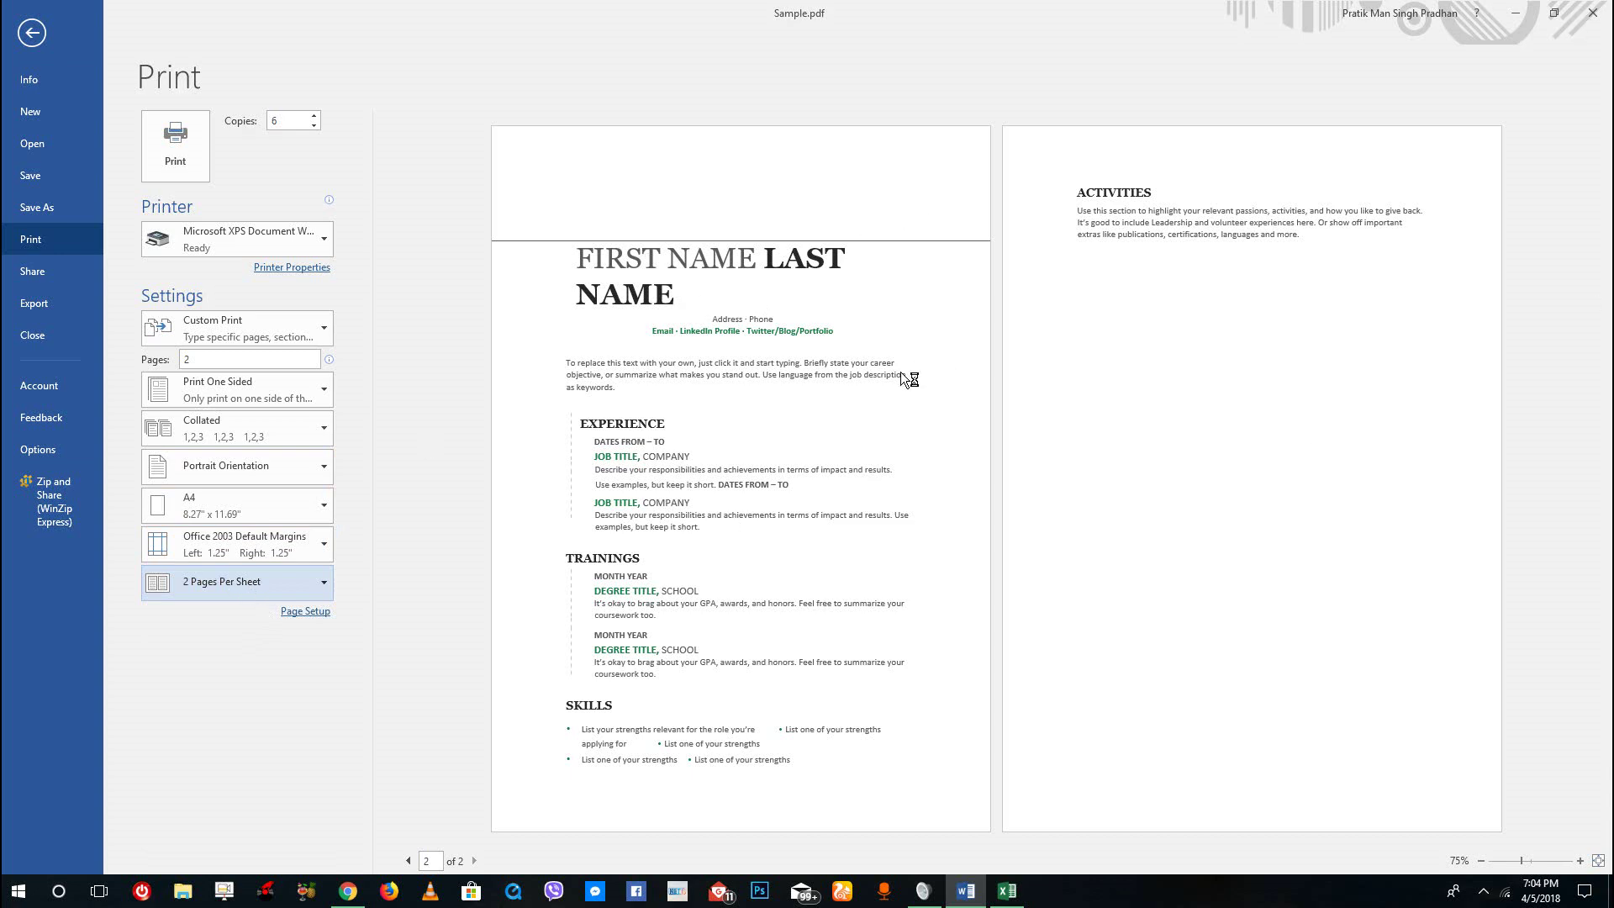
click(208, 594)
click(249, 699)
click(220, 580)
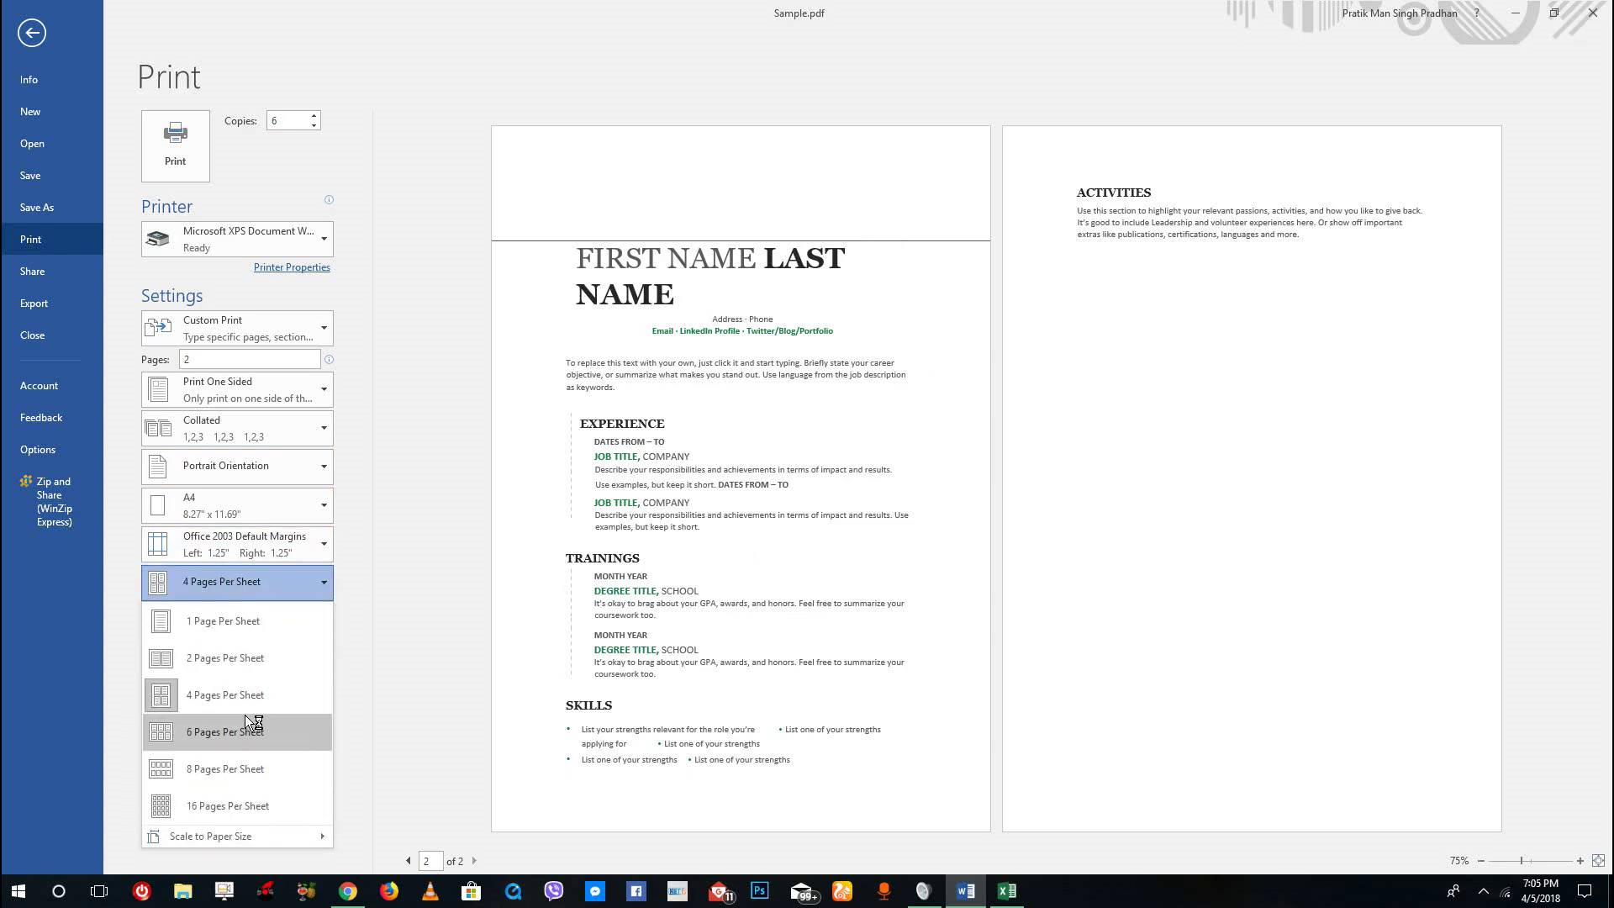
Step: Return to 1 Page Per Sheet and scale the printout to 8.5" x 11" paper
mouse_move(234, 829)
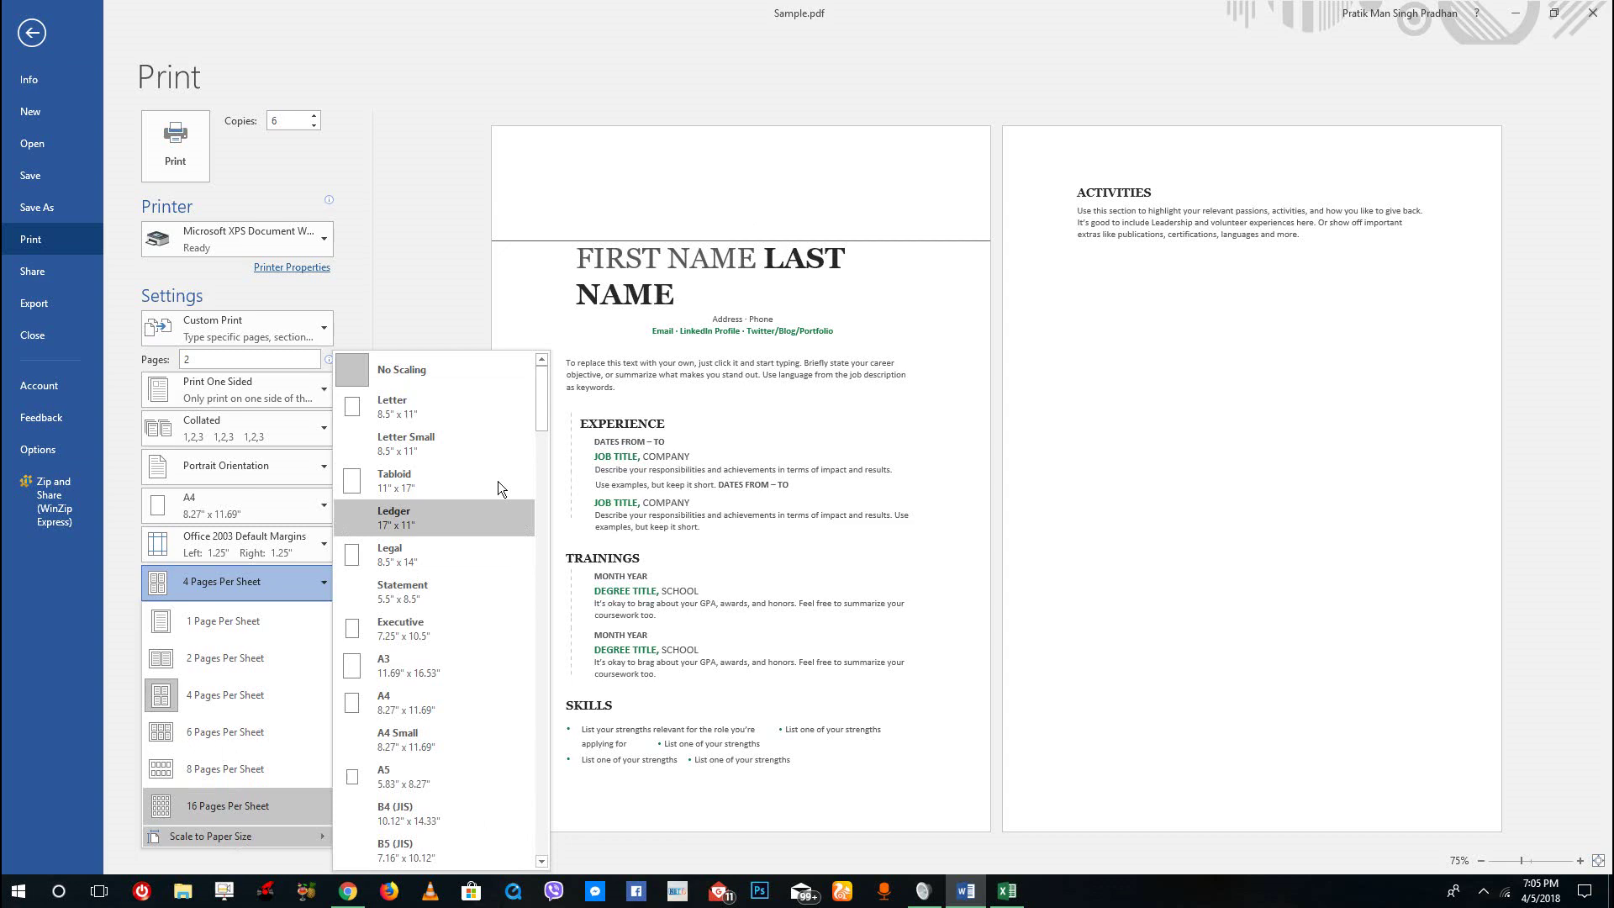
click(414, 661)
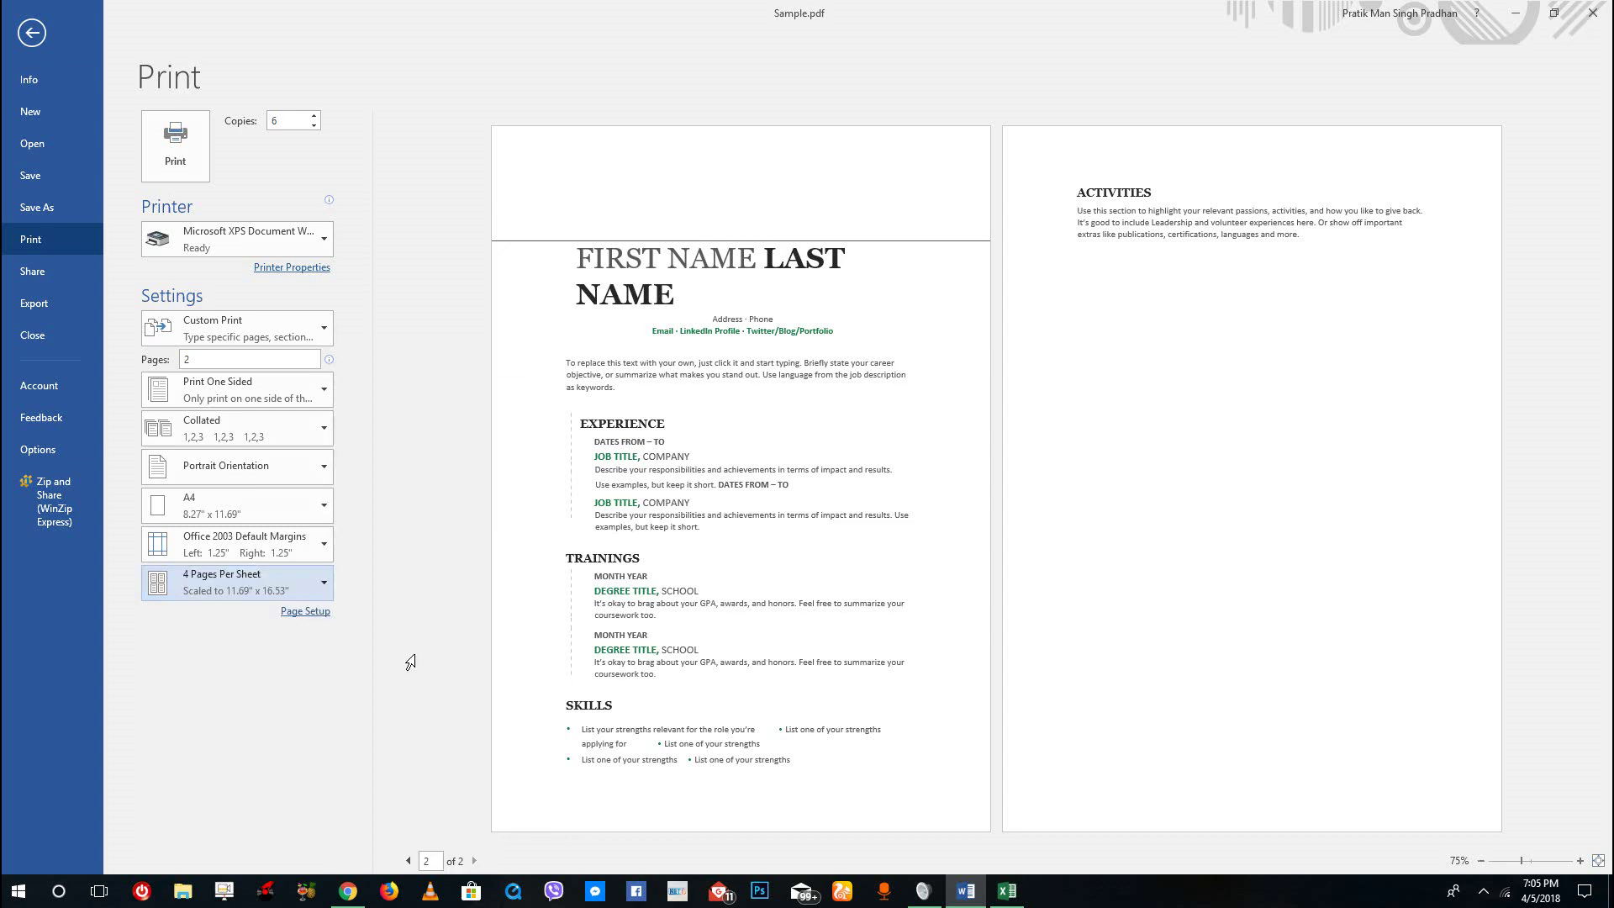
click(283, 571)
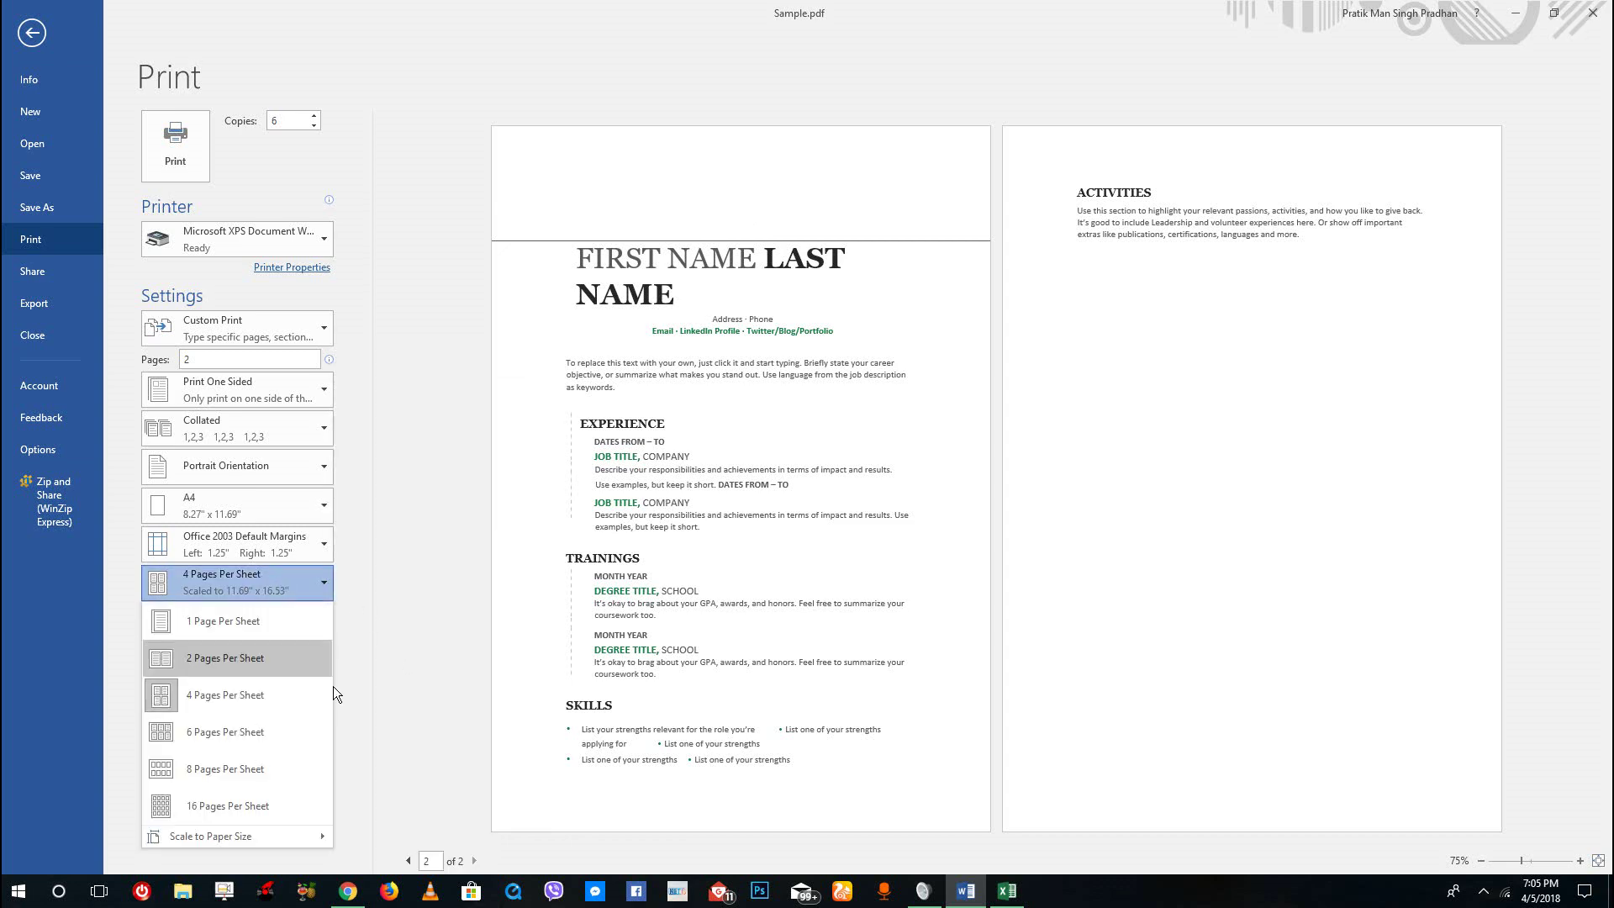
click(244, 626)
click(281, 584)
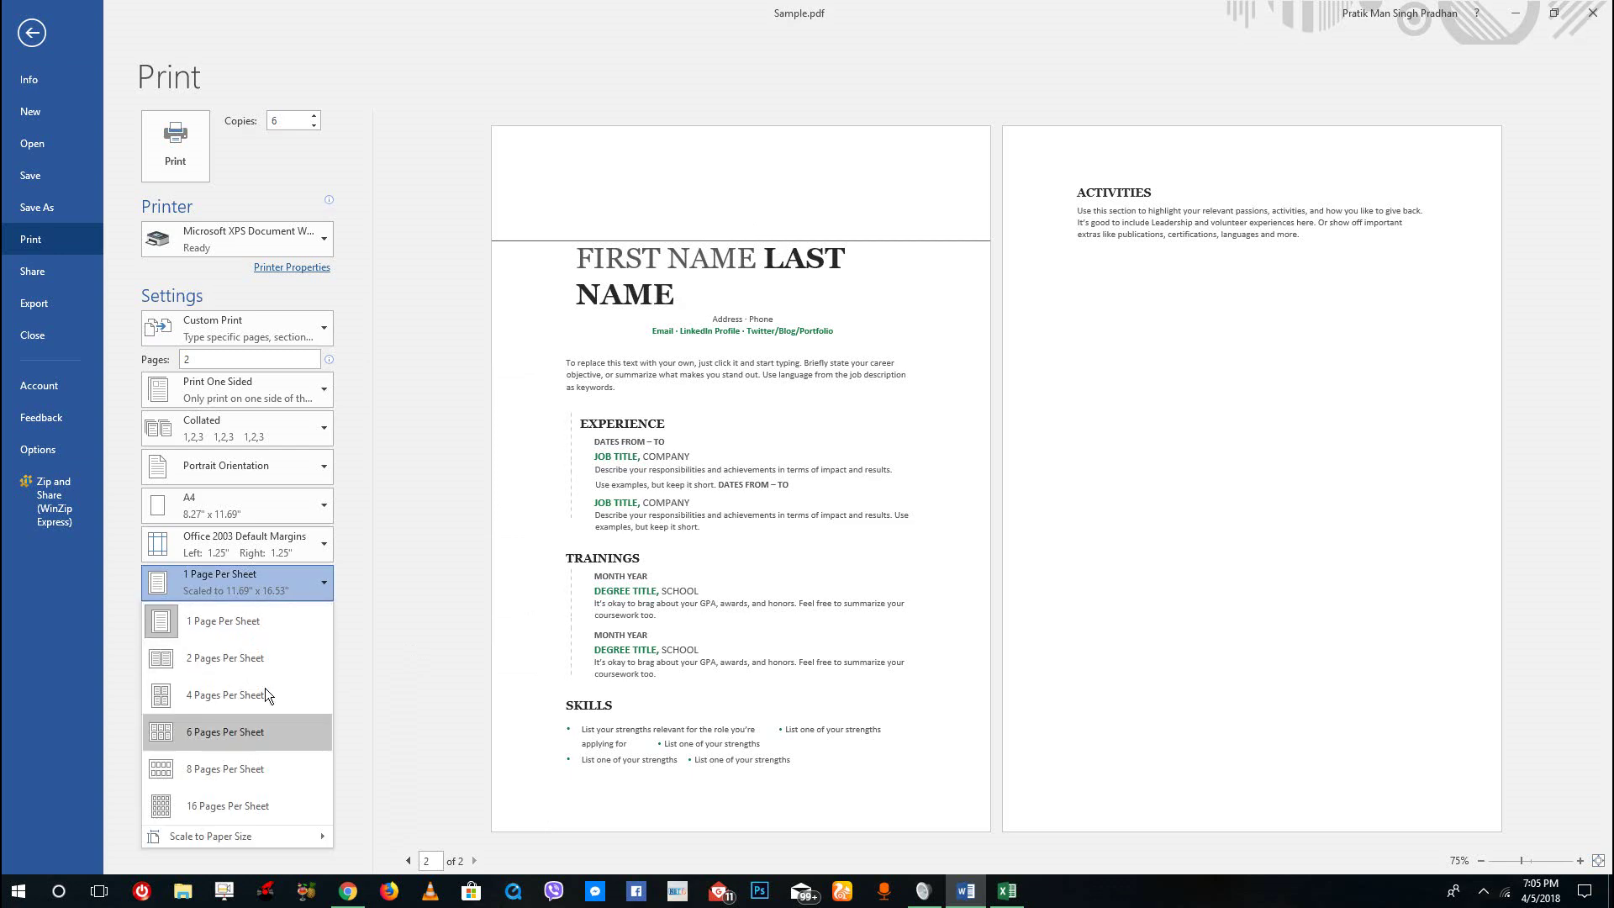
click(279, 667)
click(243, 599)
click(235, 620)
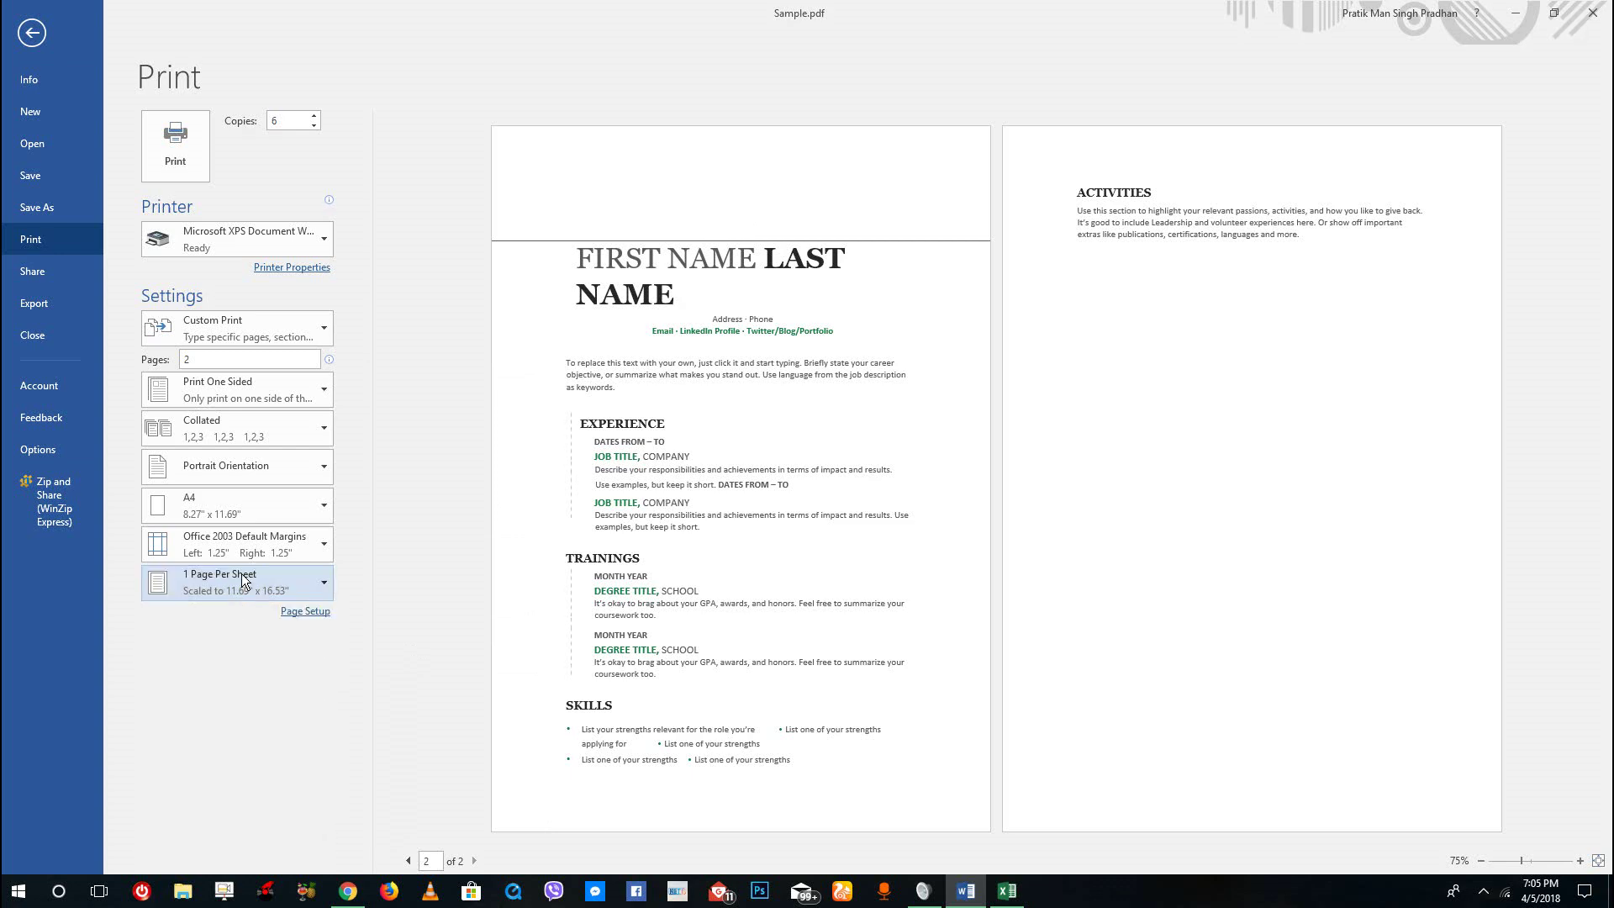
click(244, 588)
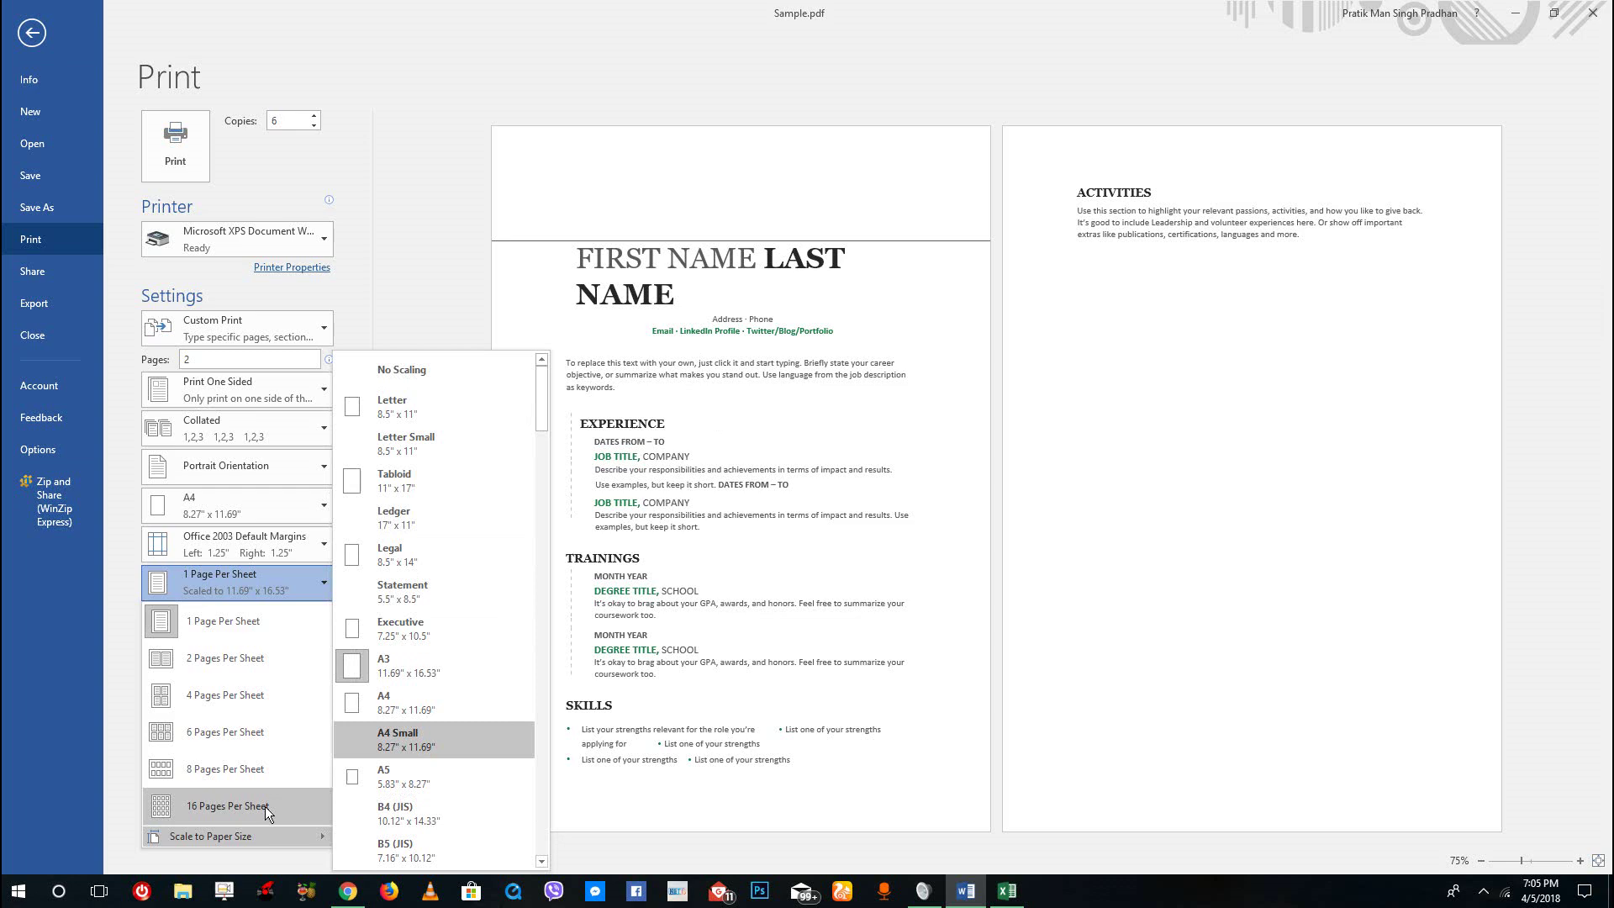
click(415, 412)
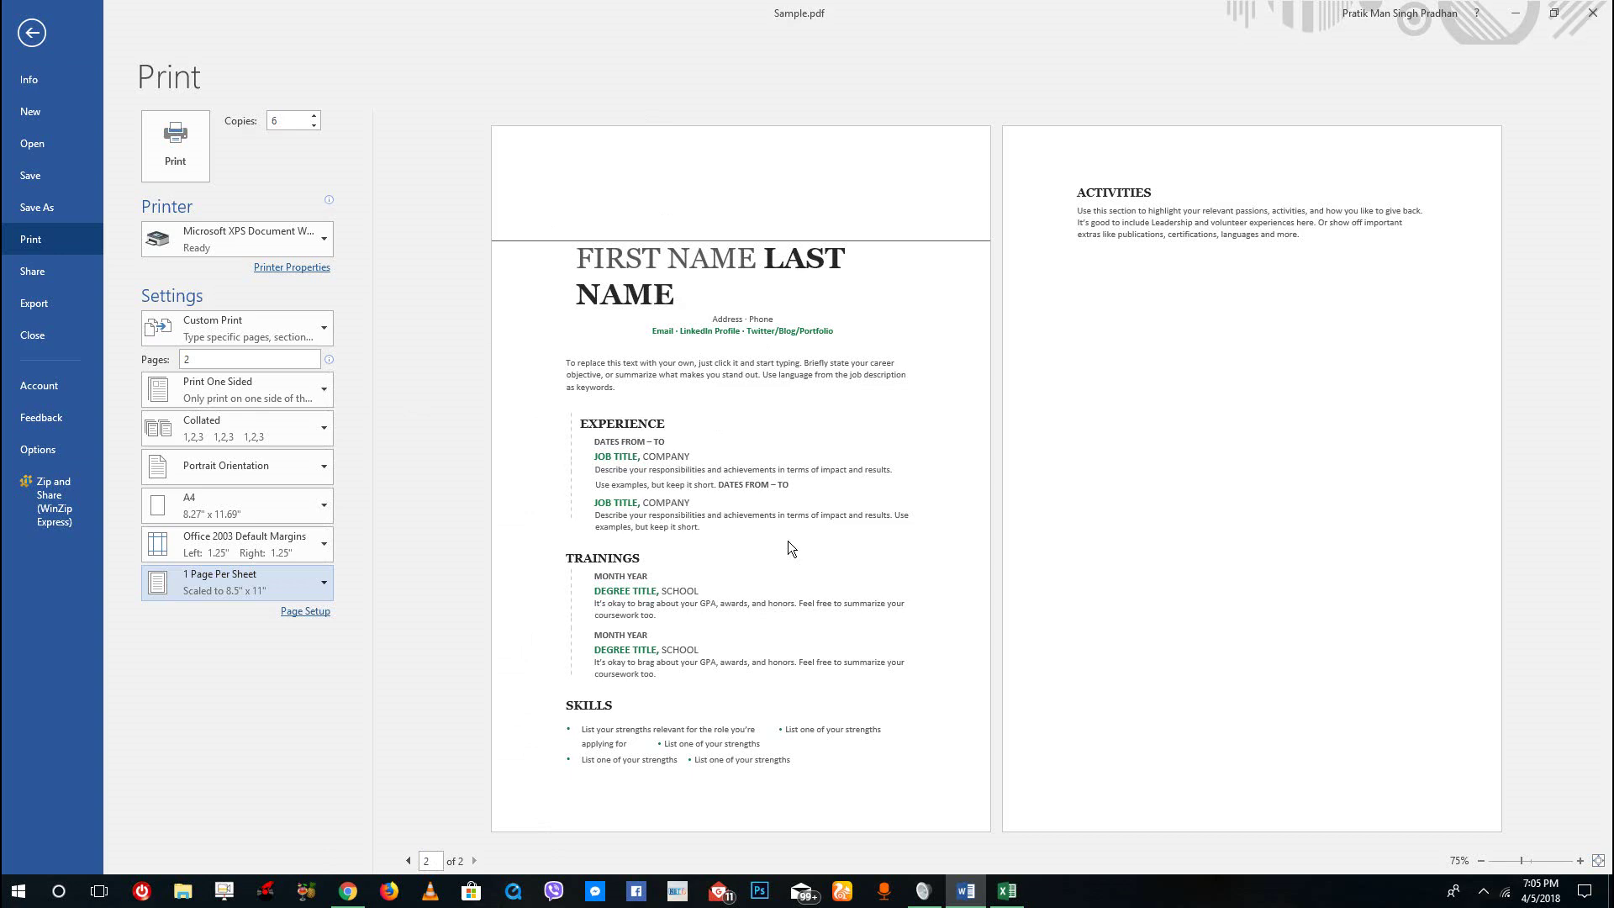
Step: Confirm Microsoft XPS Document Writer as printer and set 4 Pages Per Sheet
click(315, 239)
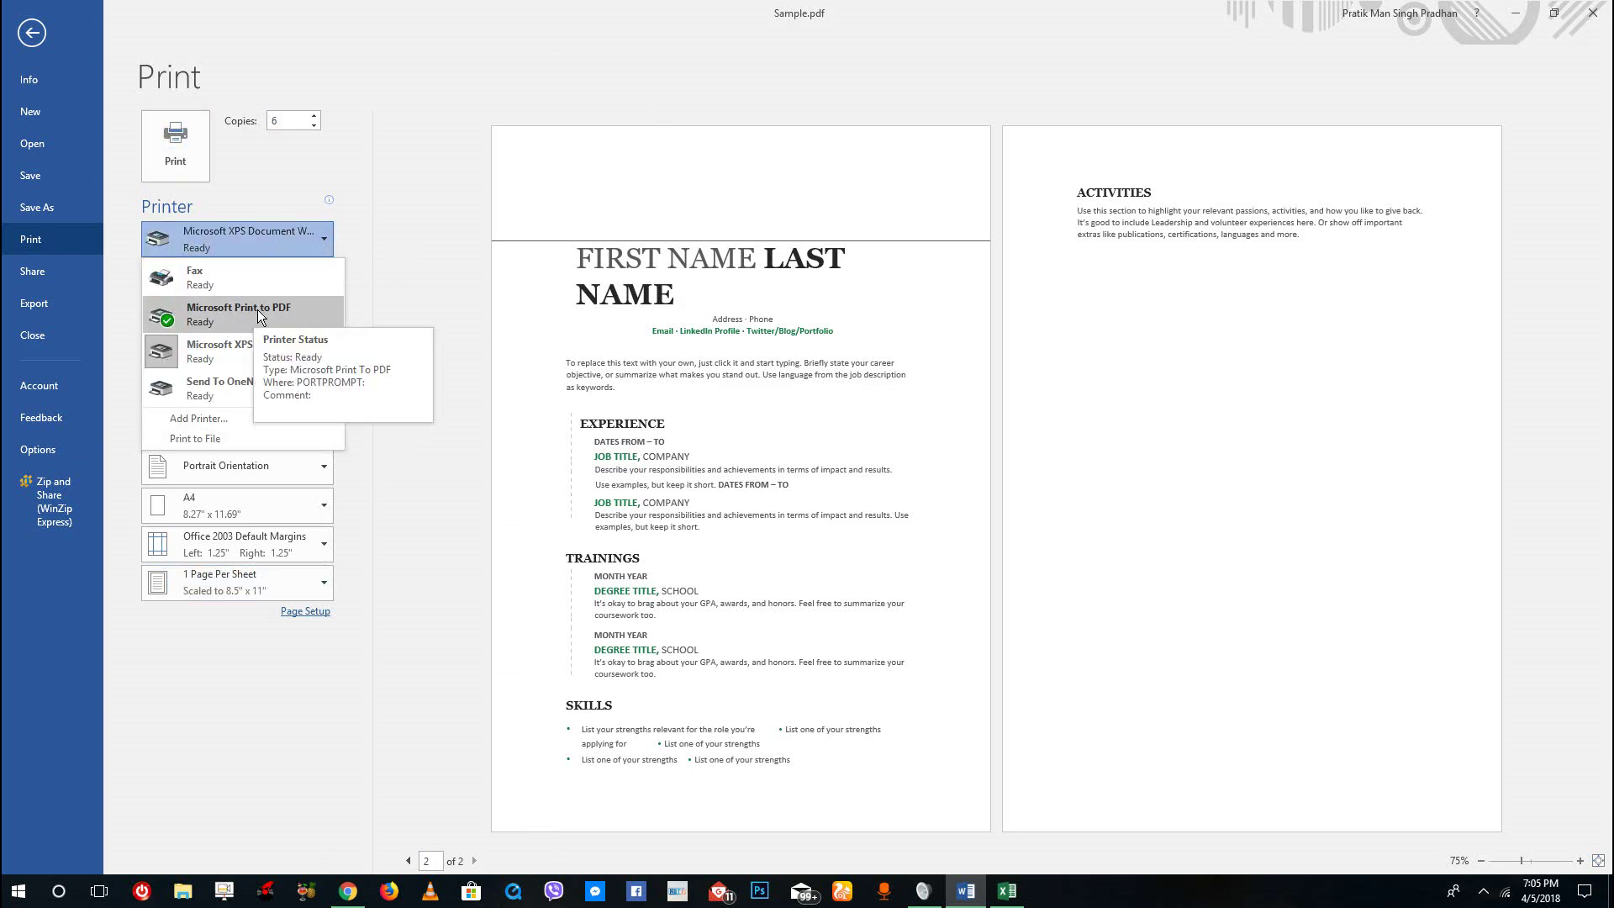
click(242, 355)
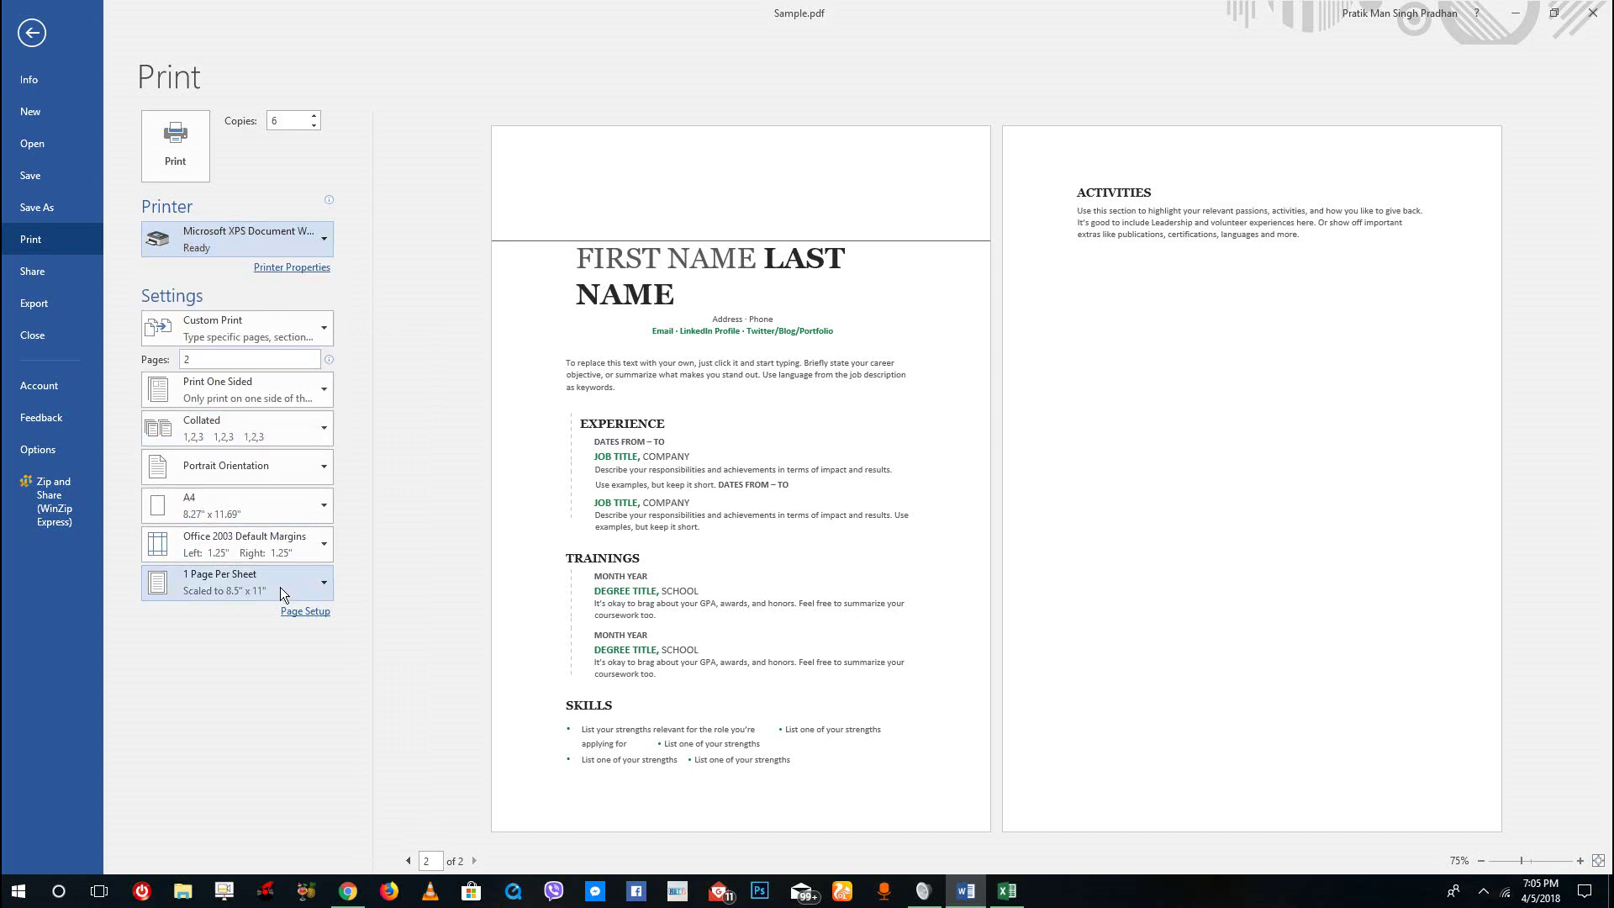
click(227, 597)
click(223, 698)
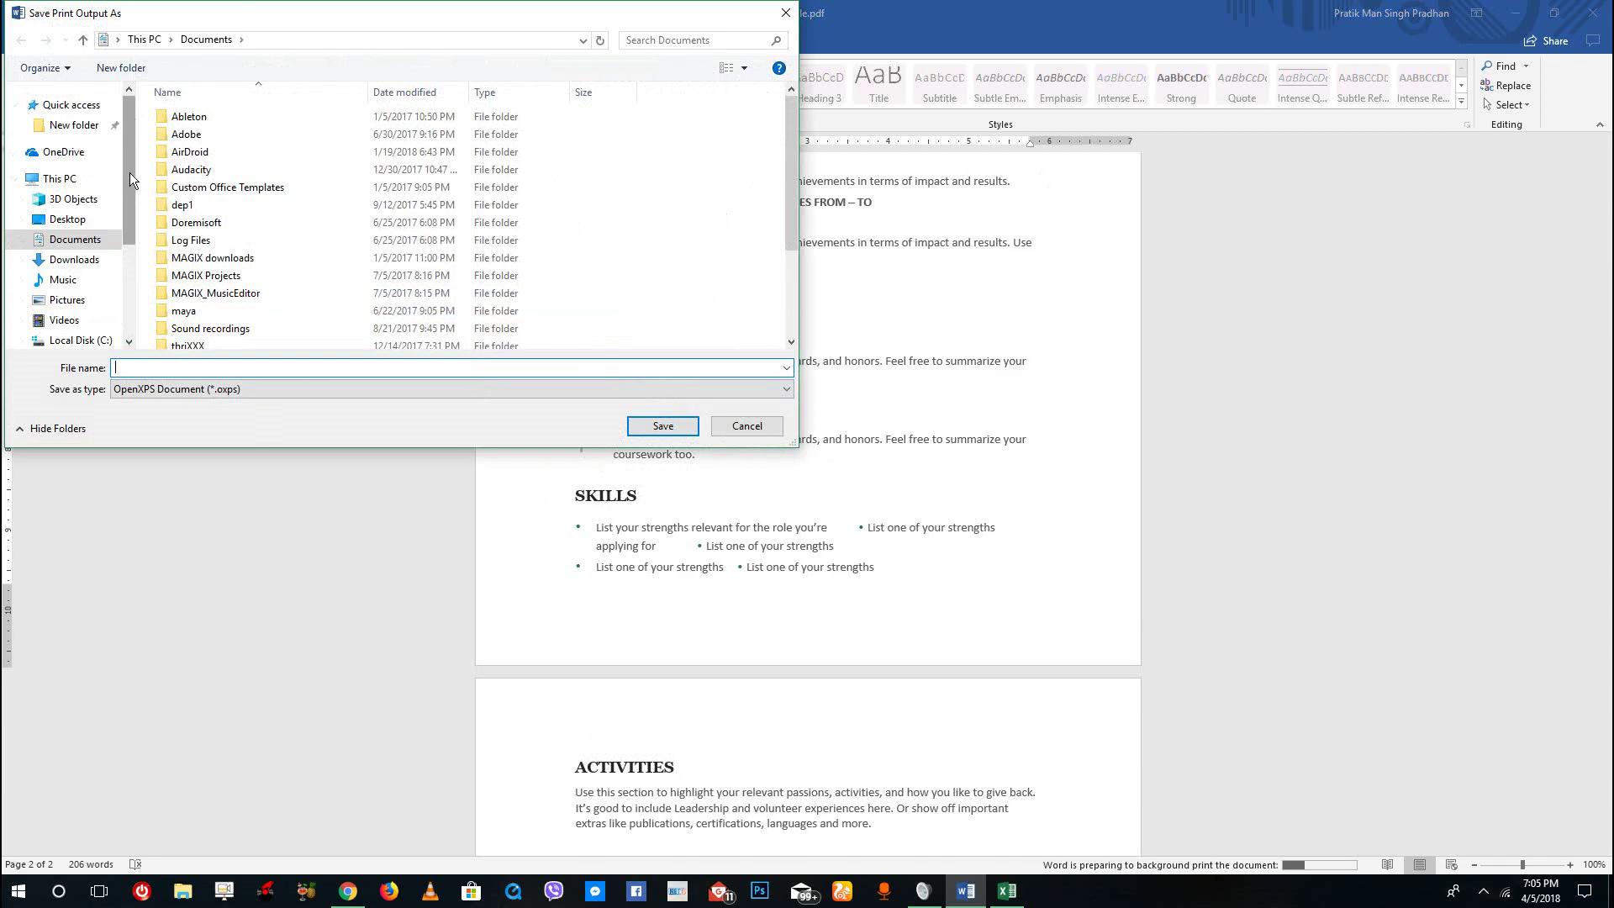
Step: Save the print output to the Desktop as 'printtest' in OpenXPS format
click(67, 219)
click(305, 366)
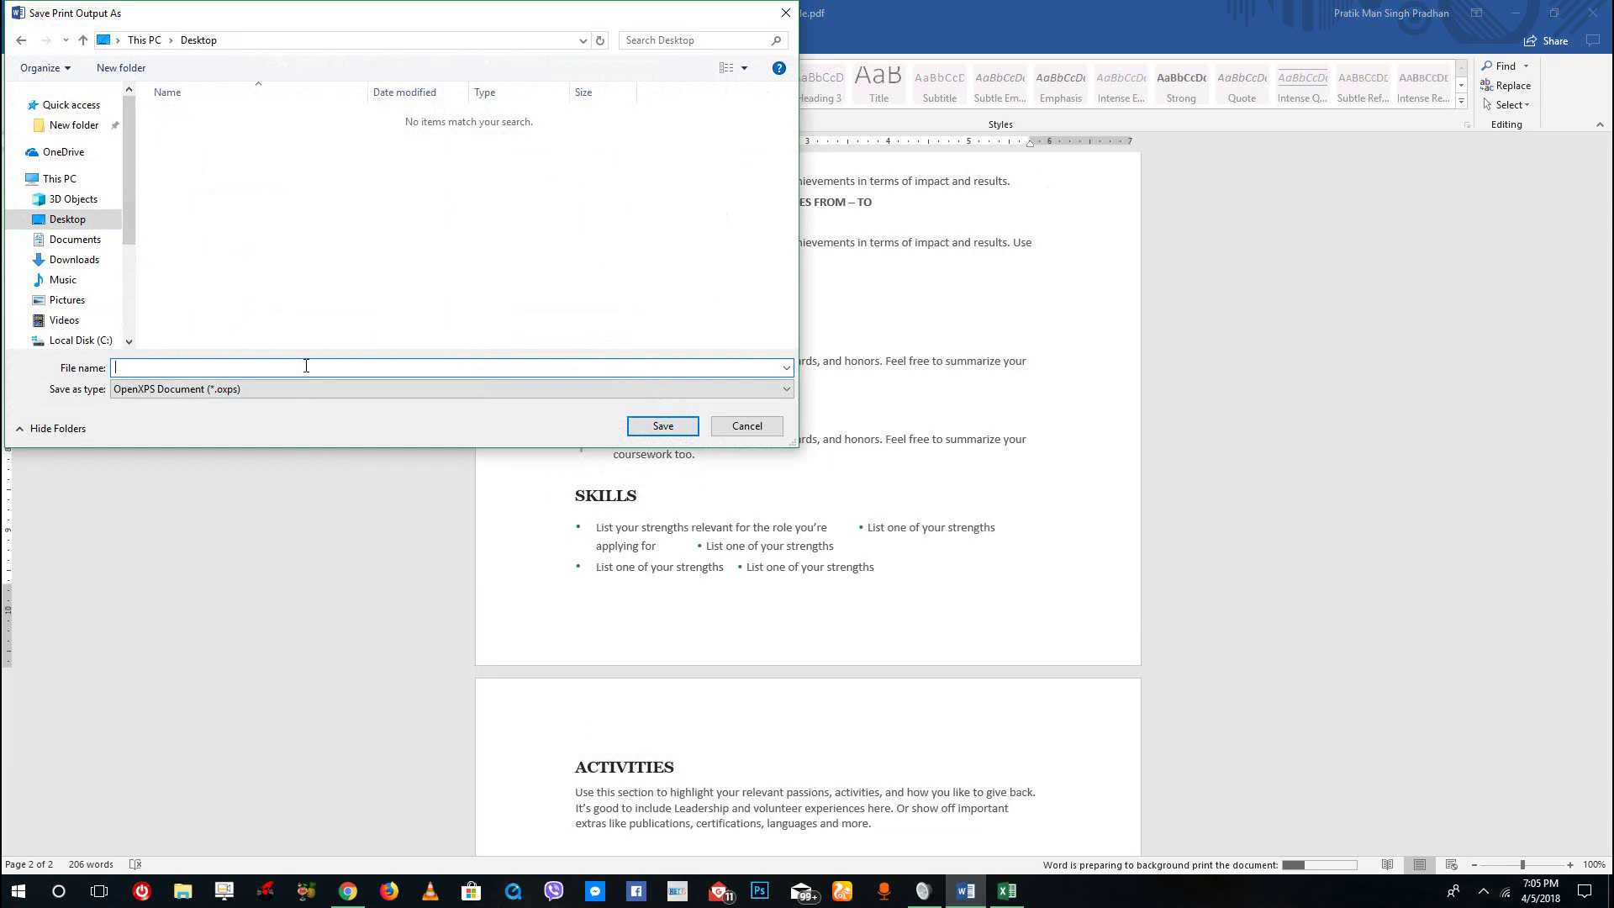
text(printtest)
click(673, 429)
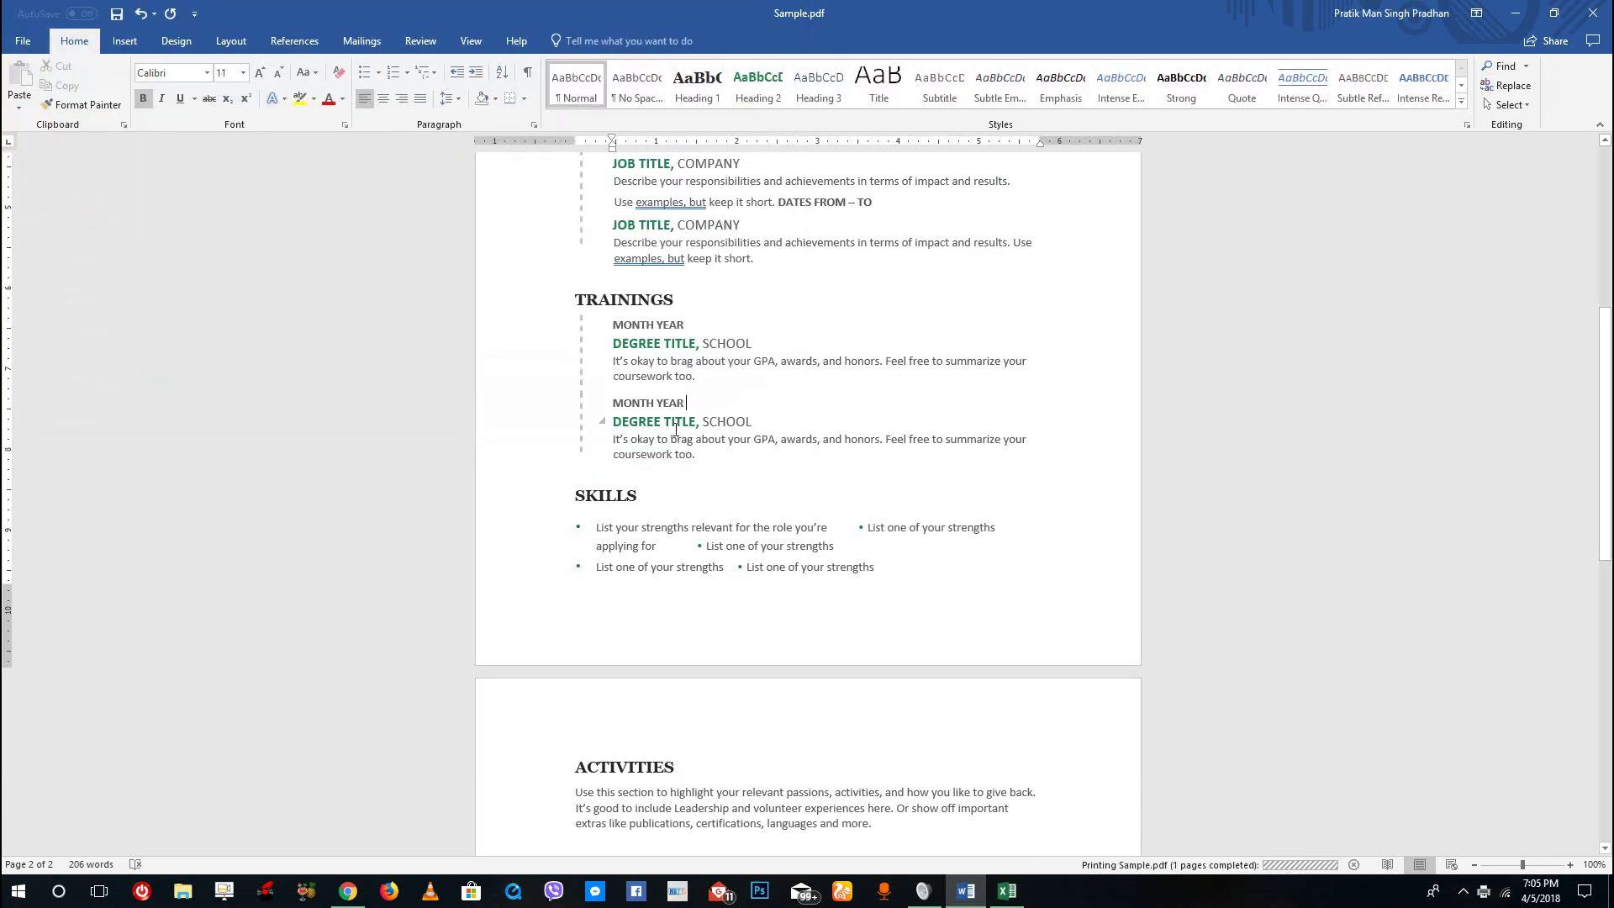
Step: Open printtest.oxps from the desktop in a maximized XPS Viewer, showing the lone Activities page
click(1509, 21)
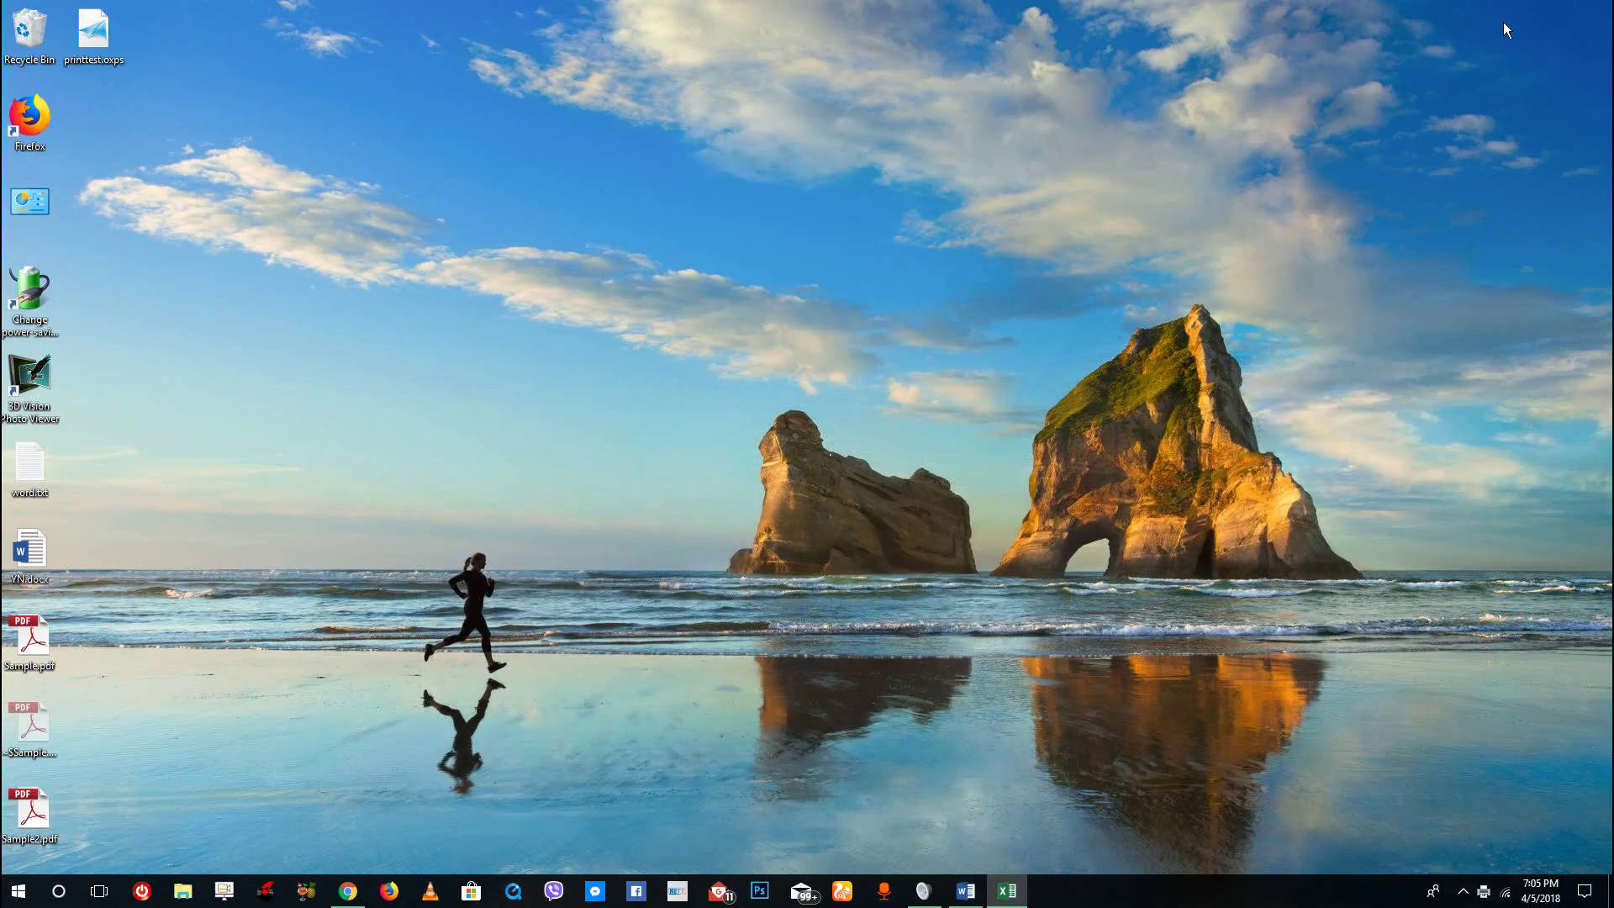
double_click(93, 33)
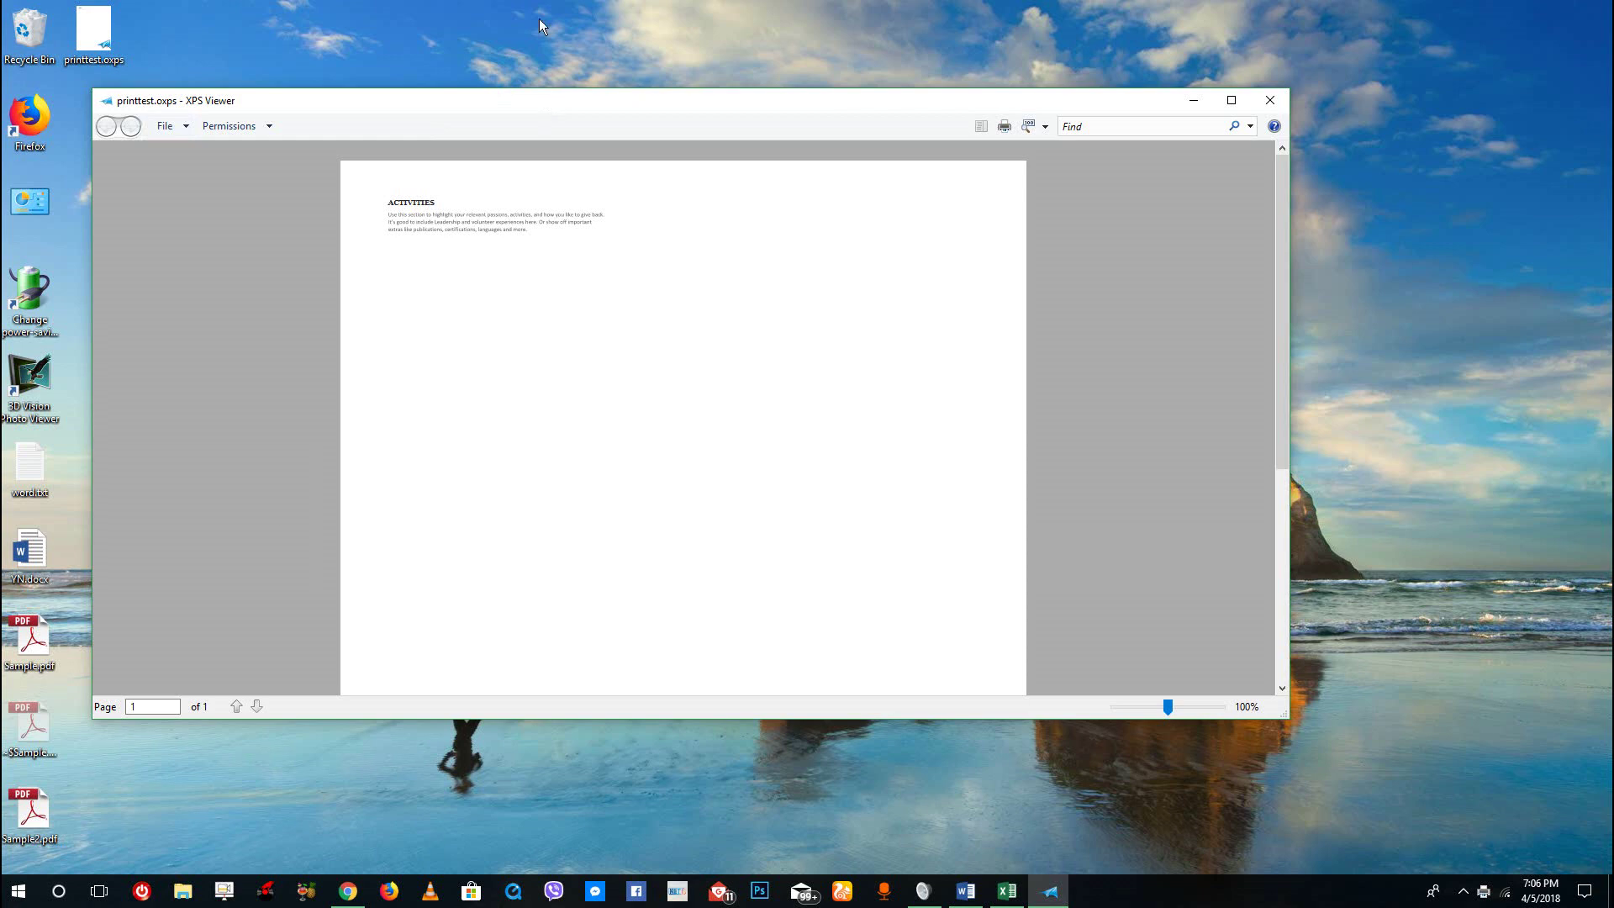
double_click(588, 100)
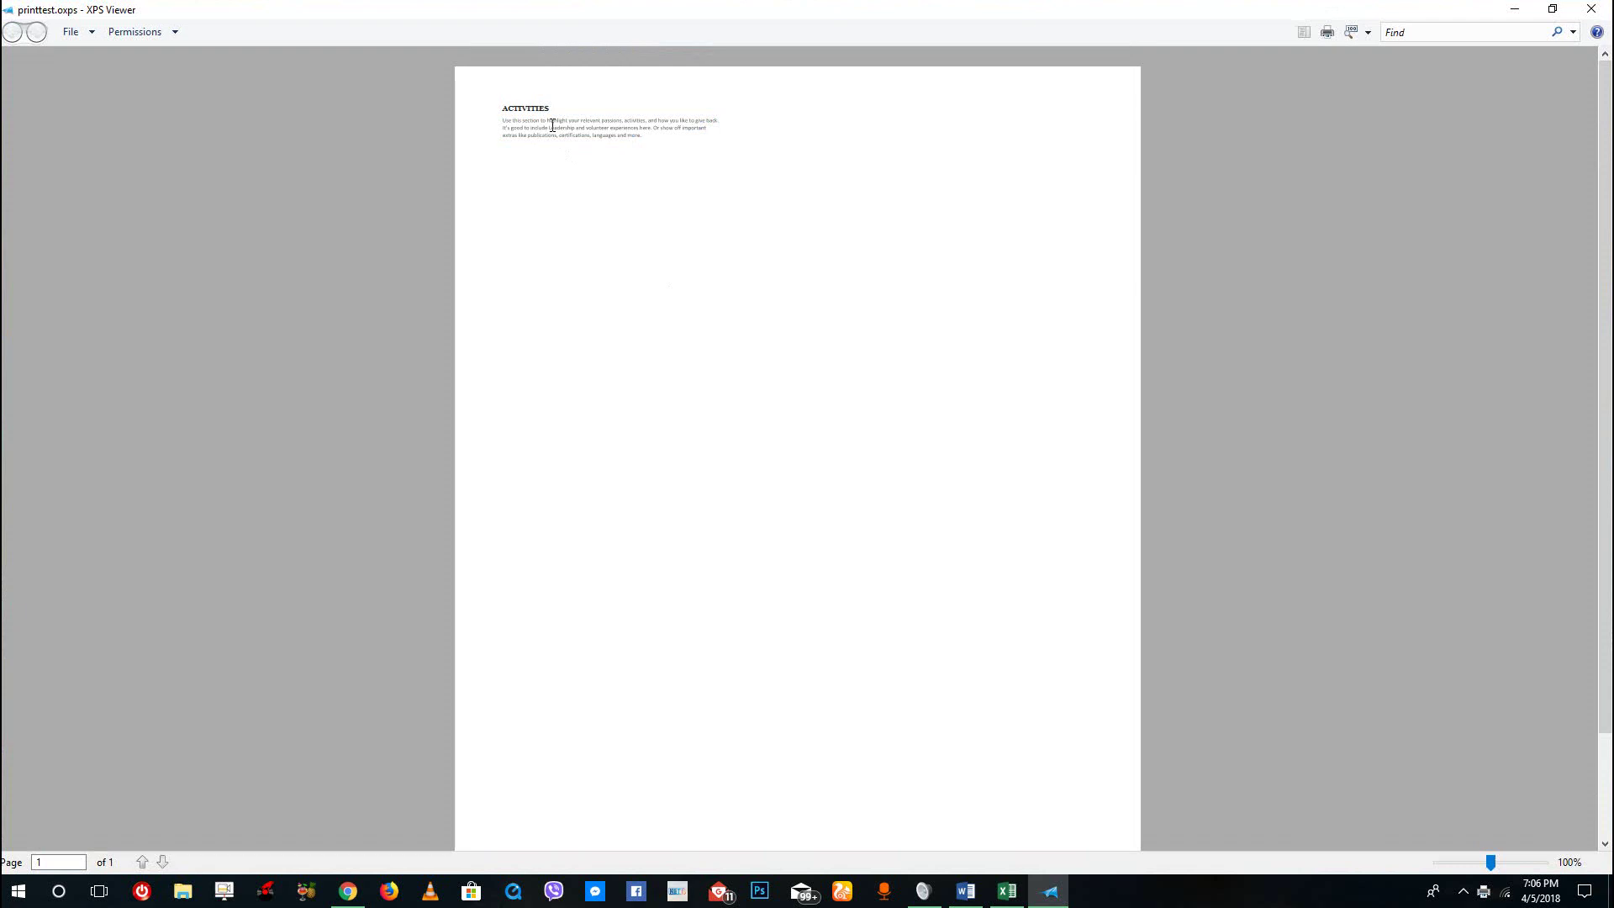
Step: Return to Word's Print page and confirm the pages-to-print value is 2
click(965, 891)
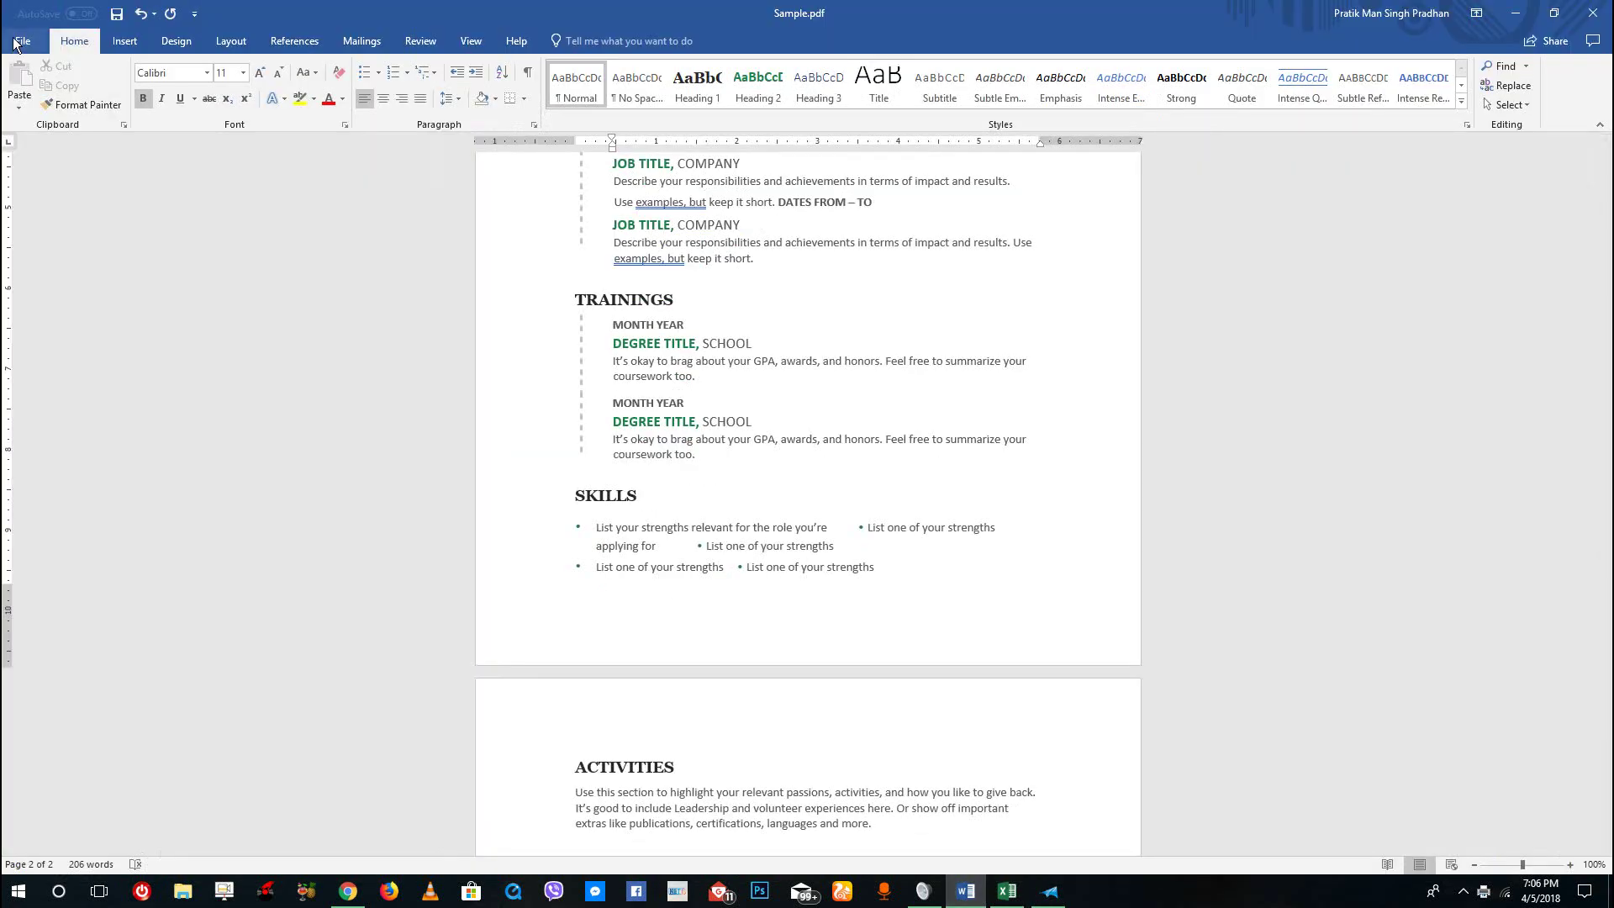
key(alt+f)
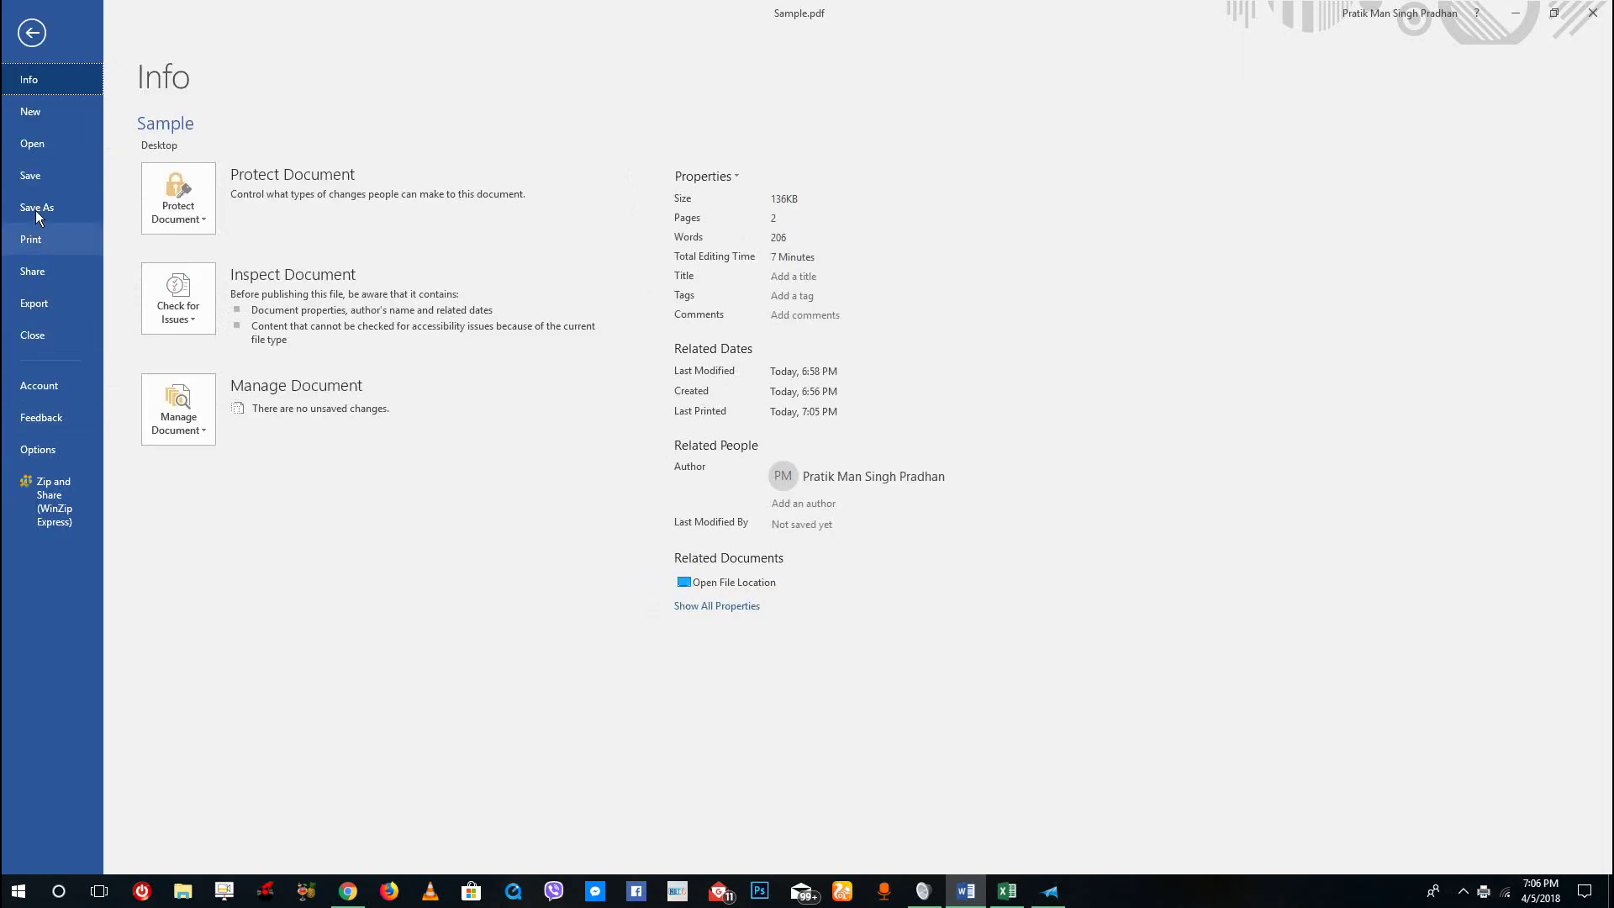
click(40, 242)
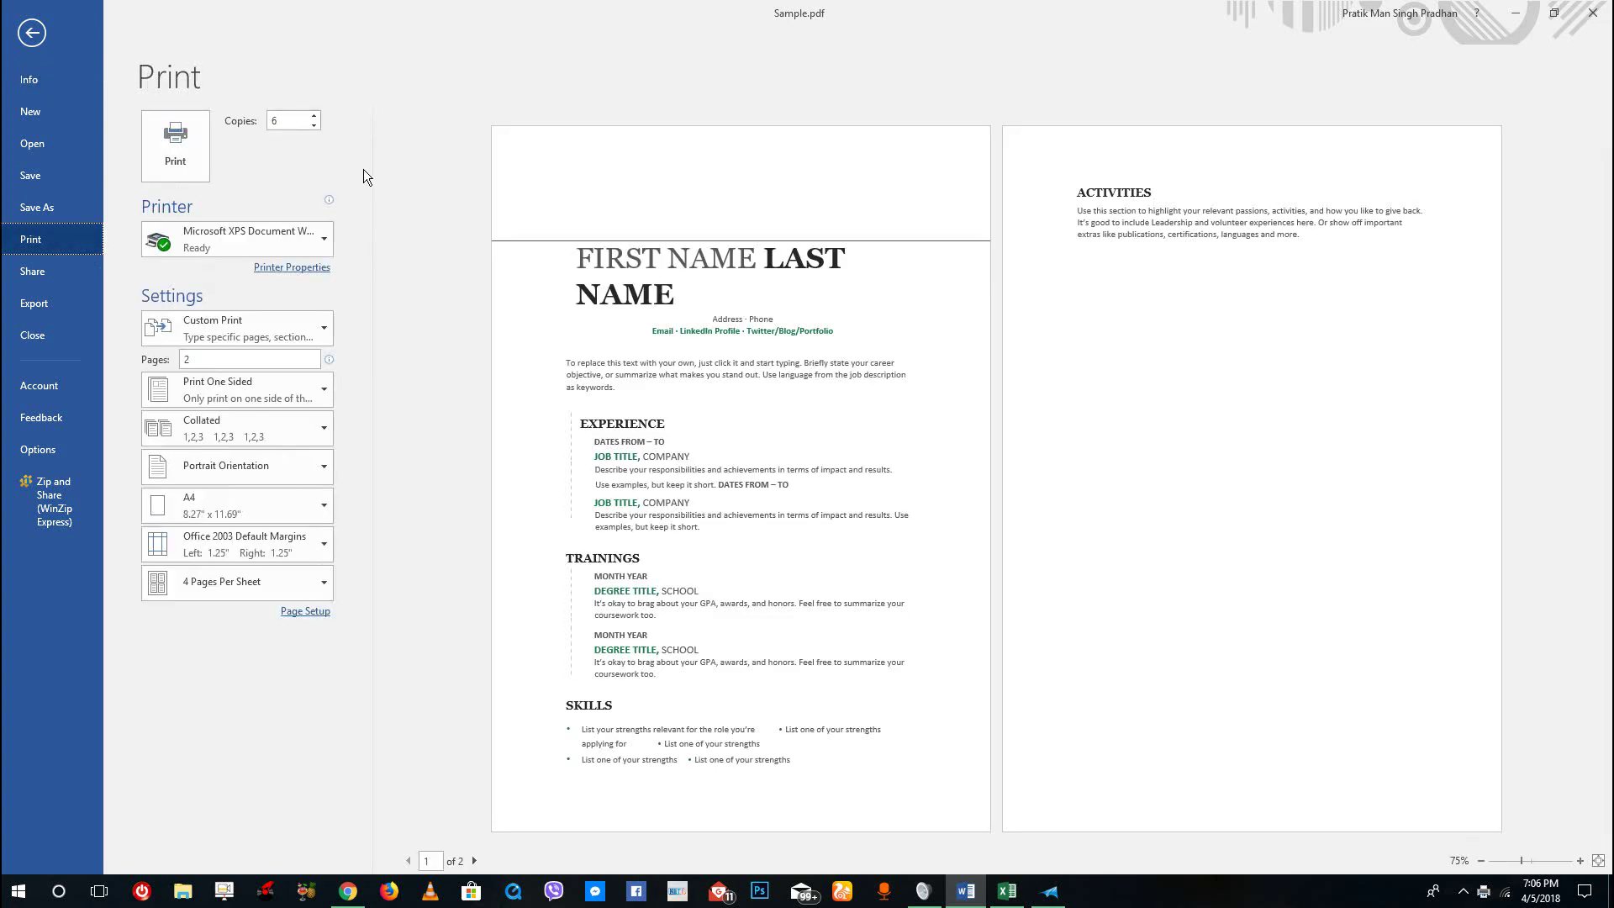
click(213, 356)
Step: Compare the printed XPS Activities page with Word's page-2 print preview, ending on Word's Print page
click(1515, 13)
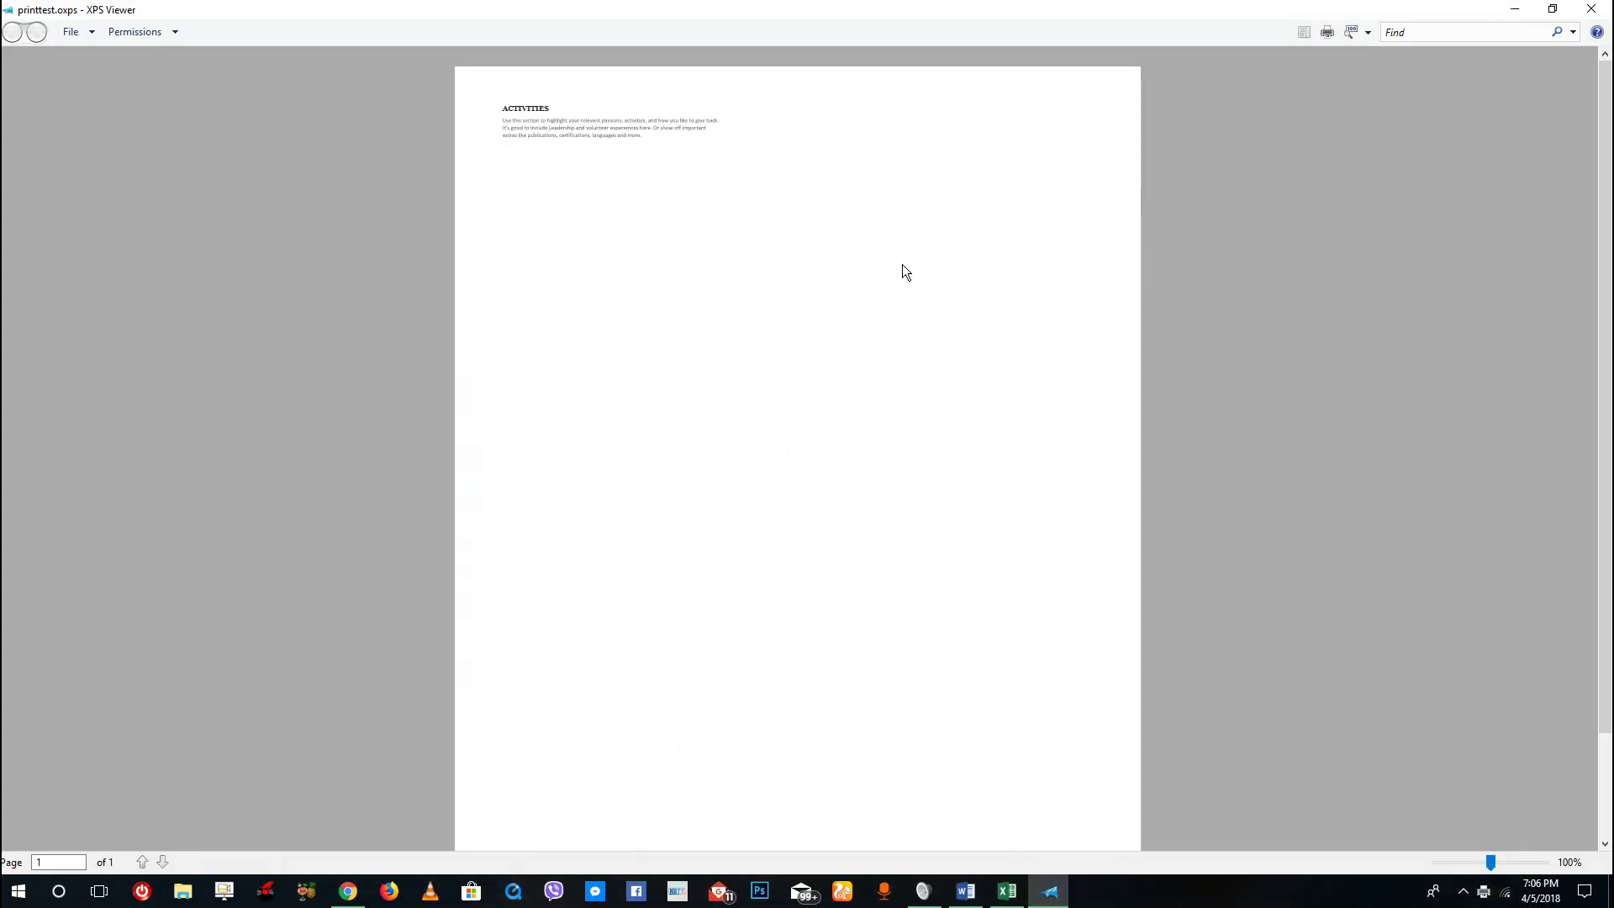
click(965, 891)
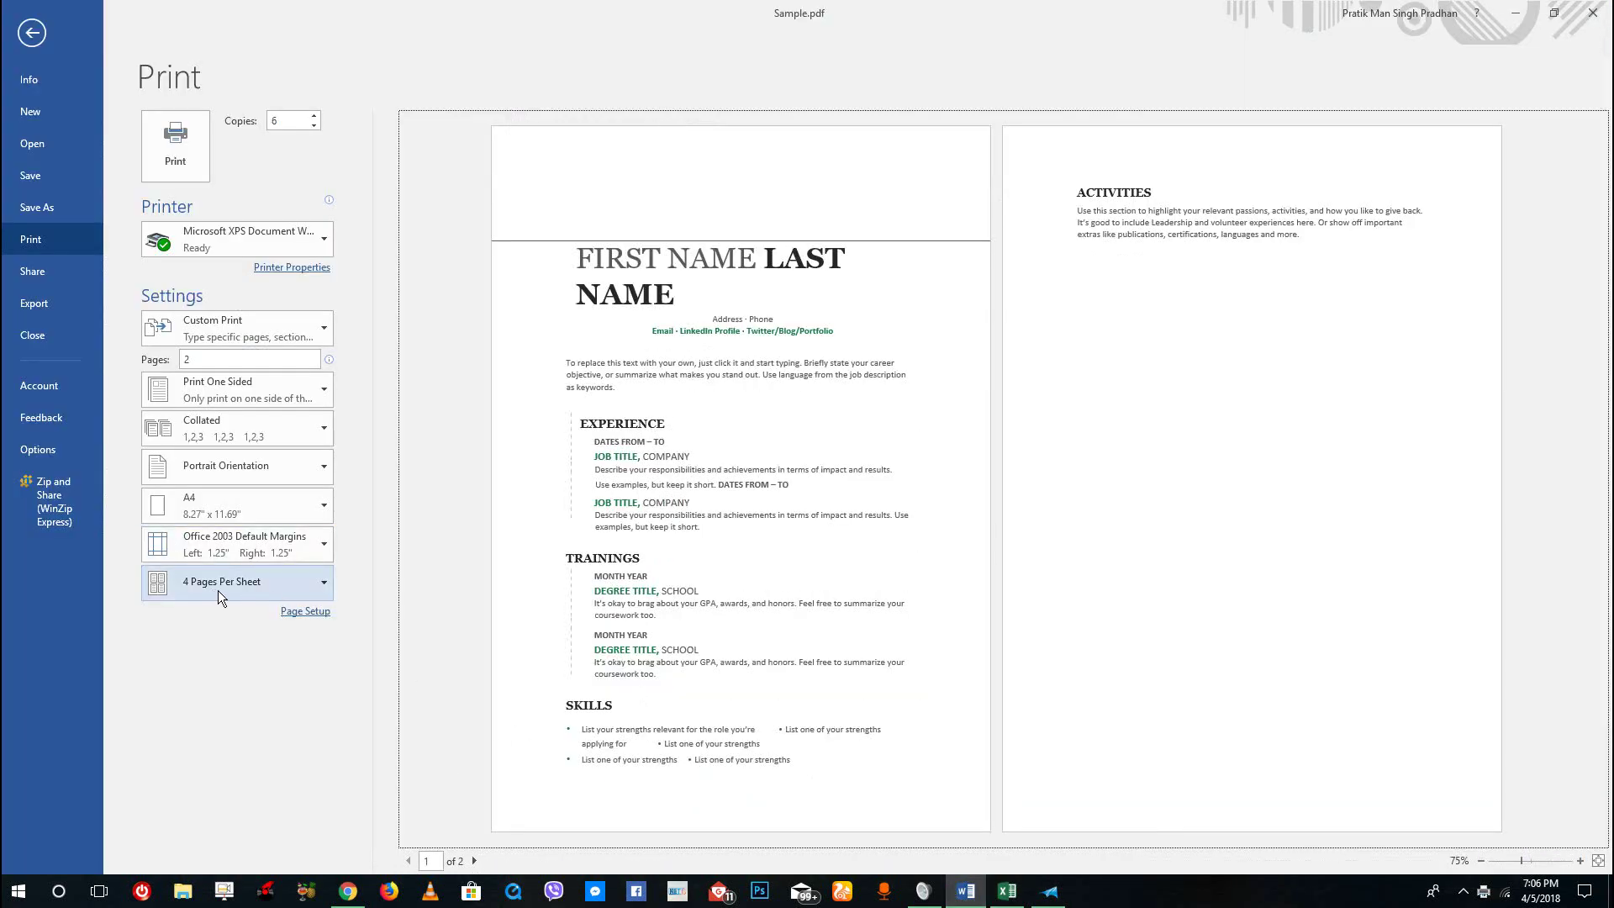
click(1514, 15)
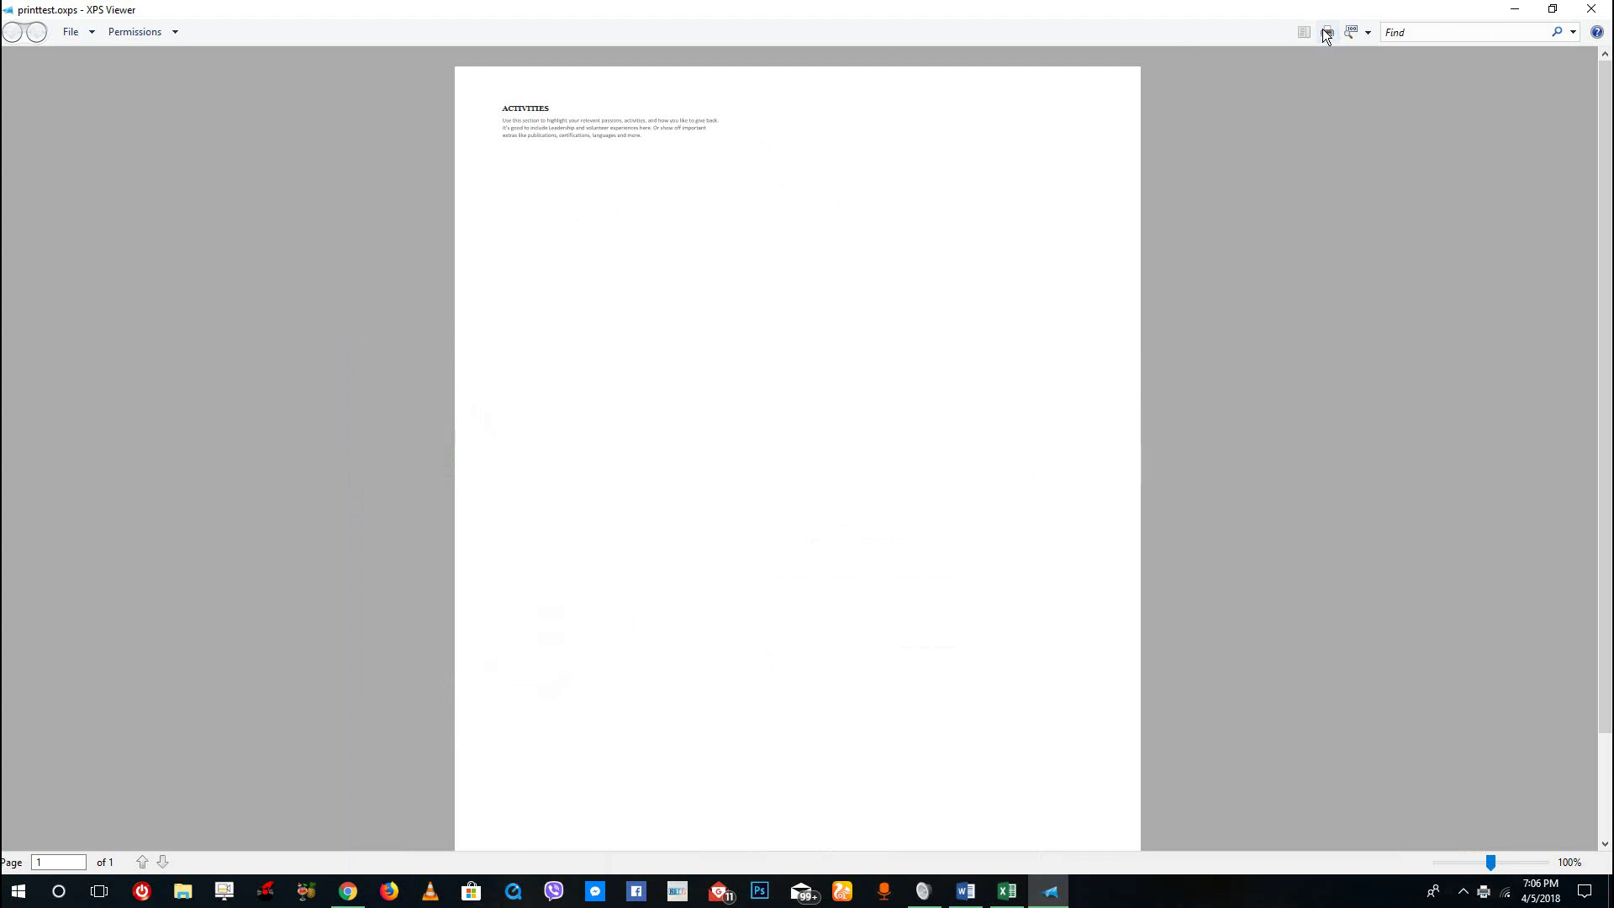
click(966, 889)
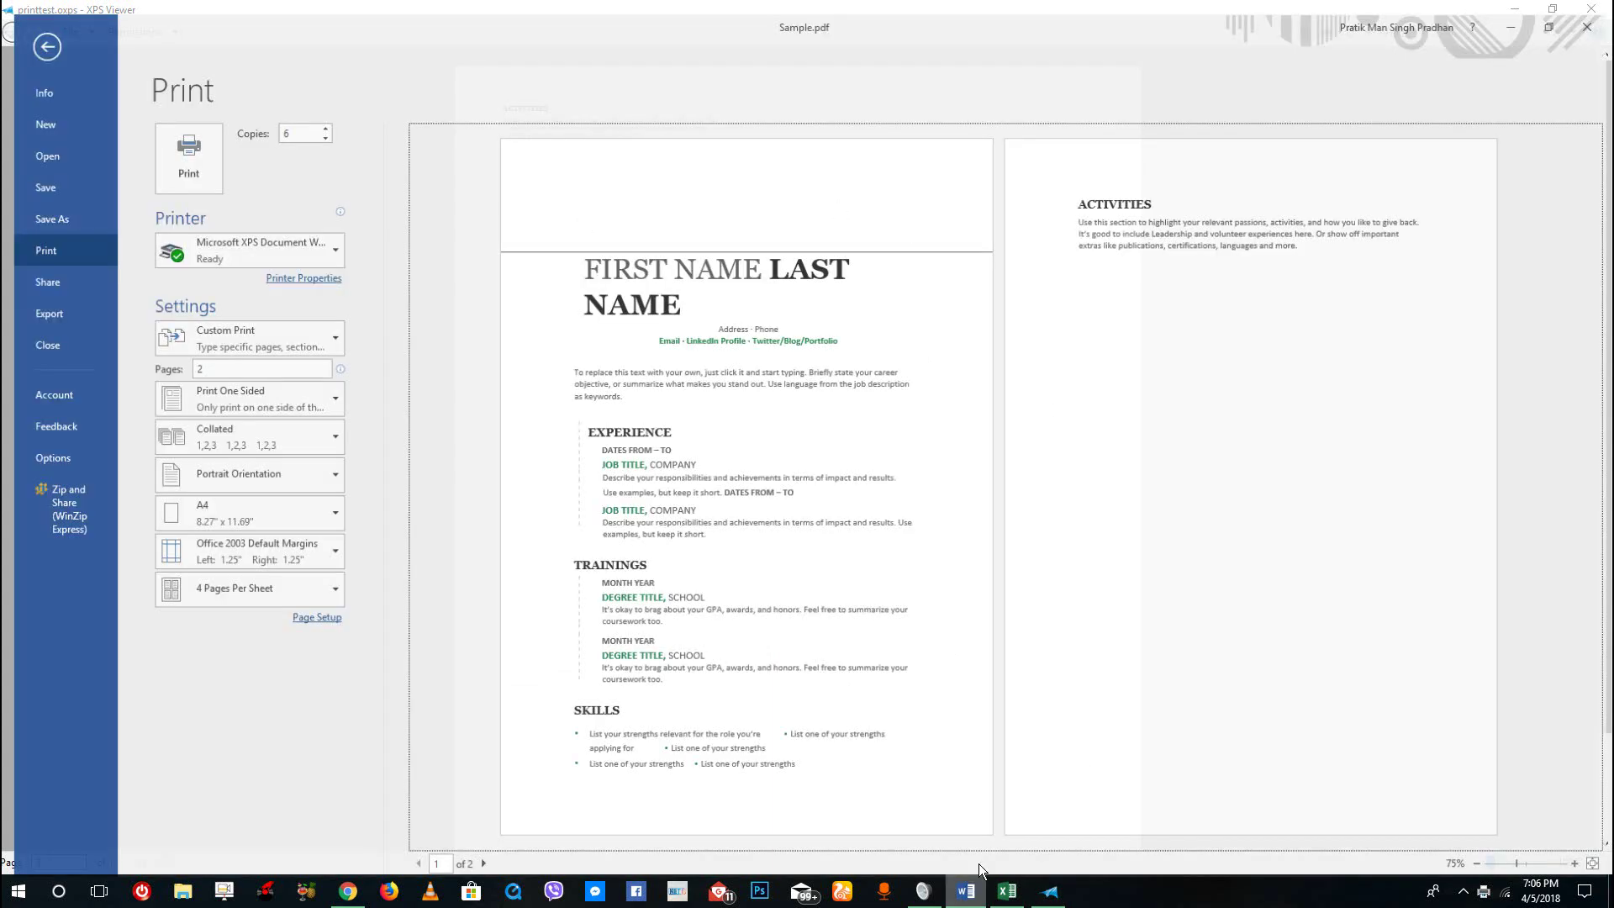